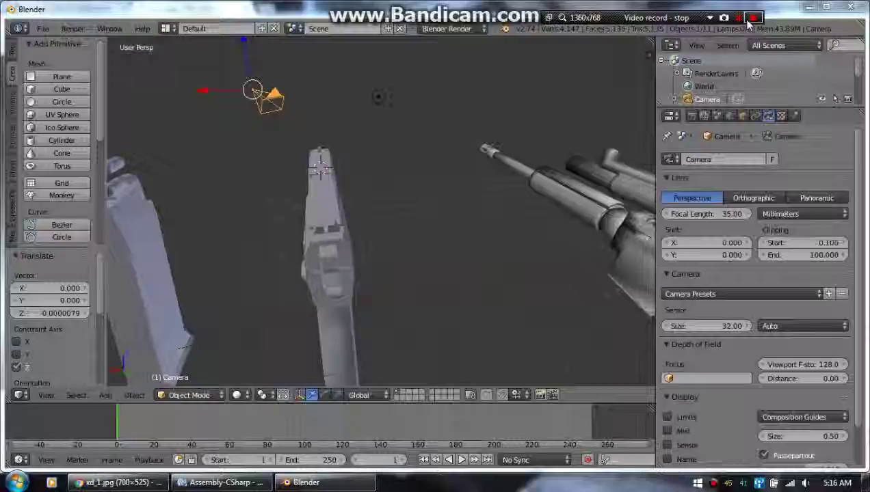
Orbit and zoom around the pistol and rifle models, centring the pistol with the rifle behind
left_click(752, 18)
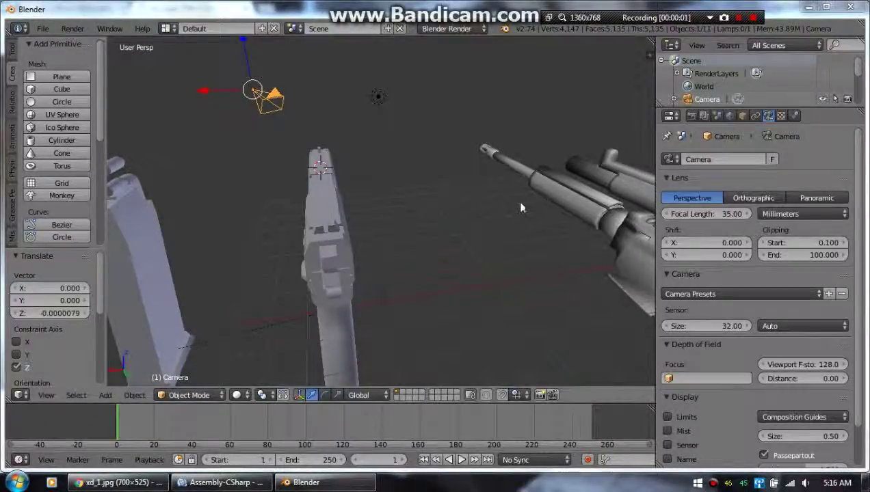
mouse_move(521, 208)
middle_mouse_down()
mouse_move(381, 235)
mouse_move(495, 245)
mouse_move(513, 221)
mouse_move(505, 208)
middle_mouse_up()
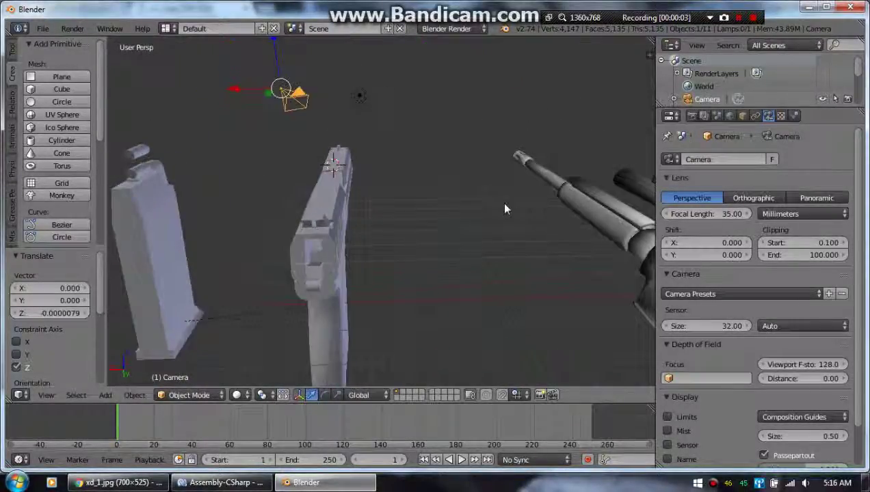
middle_click_drag(521, 269, 306, 234)
middle_click_drag(222, 224, 330, 231)
scroll(396, 270, "up", 3)
middle_click_drag(383, 275, 402, 254)
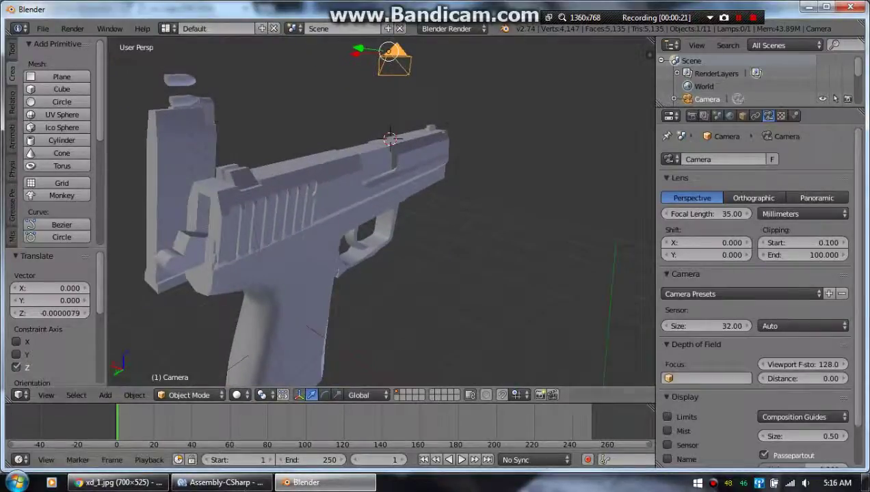
View the pistol photo and then the rifle reference photo in Chrome before returning to Blender
left_click(95, 483)
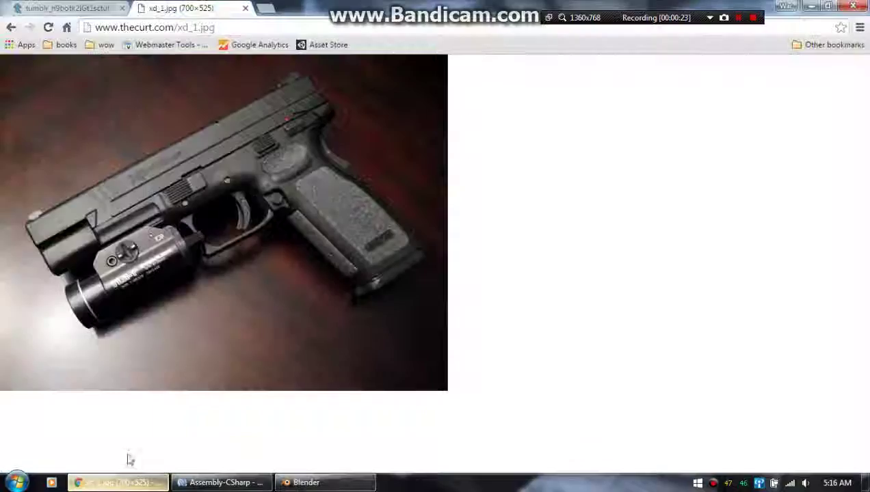
left_click(86, 9)
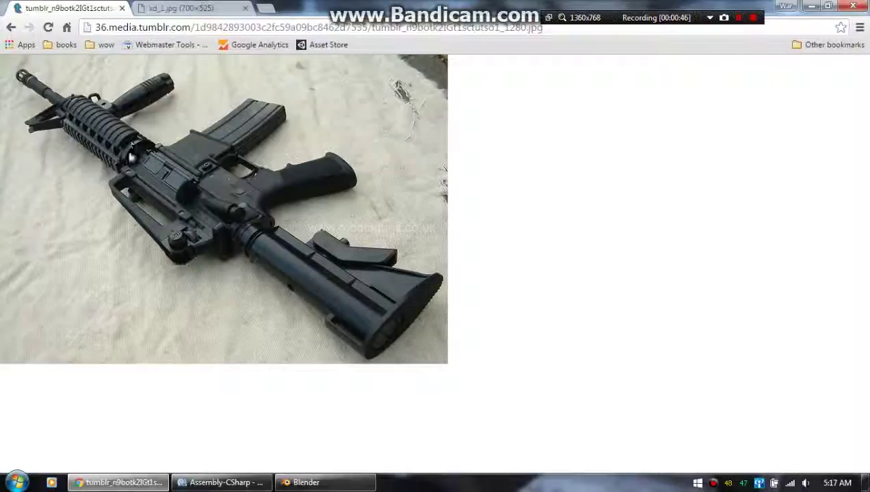
left_click(322, 482)
Orbit around the pistol and rifle to view them from above, diagonally and from the side
middle_click_drag(371, 259, 486, 287)
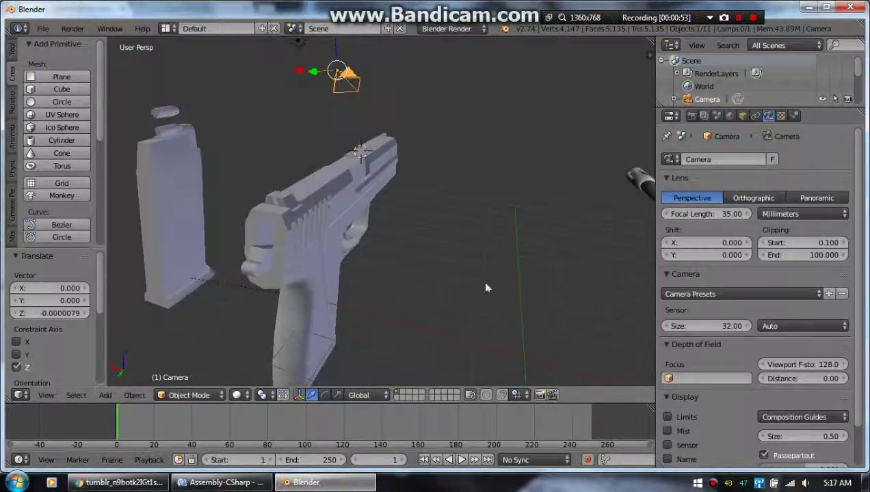
middle_click_drag(412, 273, 354, 283)
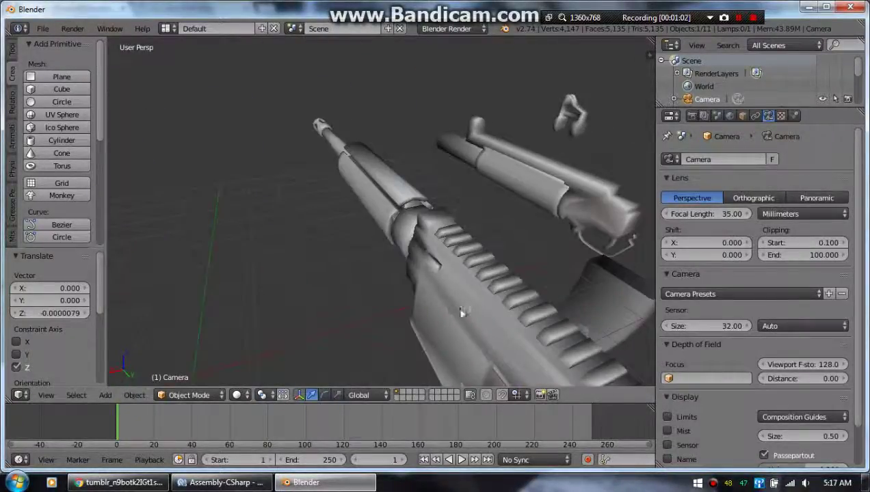
middle_click_drag(461, 313, 506, 248)
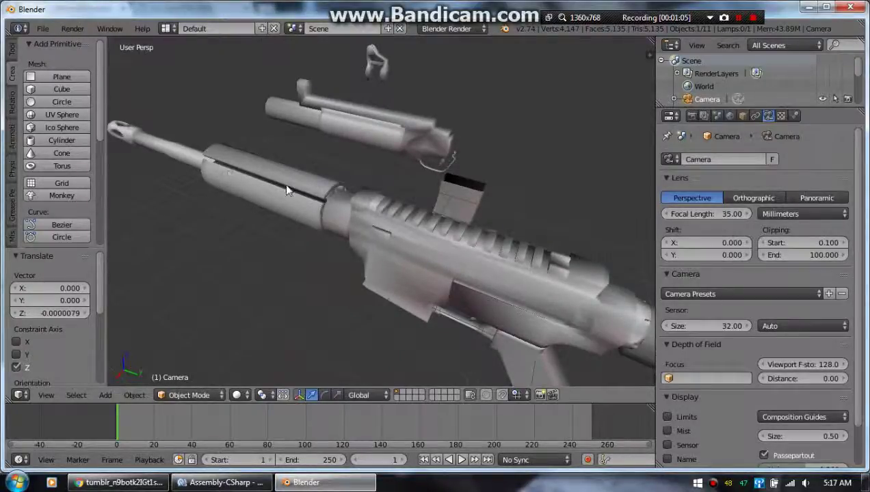
middle_click_drag(271, 168, 442, 202)
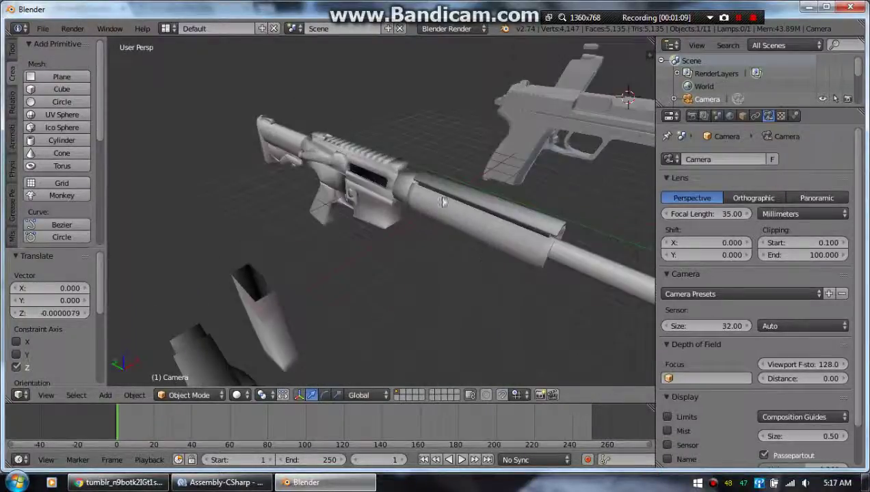
middle_click_drag(404, 228, 425, 294)
mouse_move(329, 235)
middle_mouse_down()
mouse_move(353, 287)
mouse_move(424, 277)
mouse_move(427, 249)
mouse_move(392, 271)
mouse_move(325, 269)
mouse_move(316, 230)
middle_mouse_up()
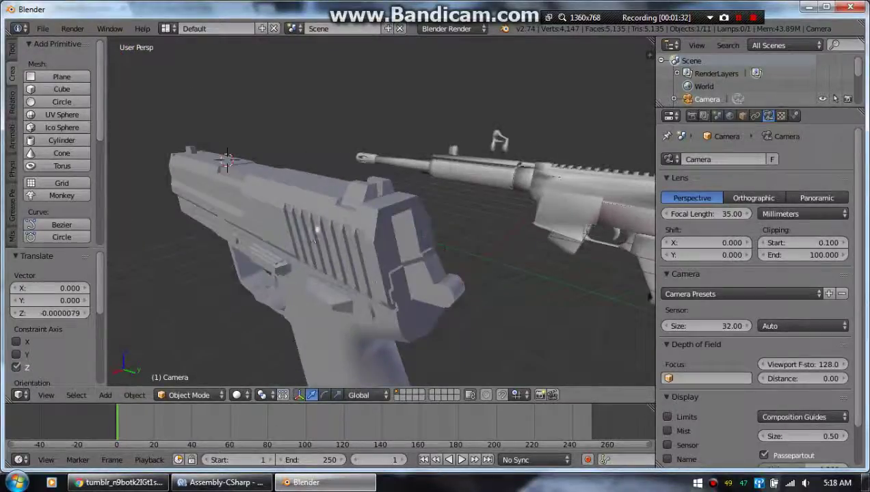
Orbit closely around the pistol's magazine, slide and grip until the rifle reappears
middle_click_drag(380, 281, 239, 290)
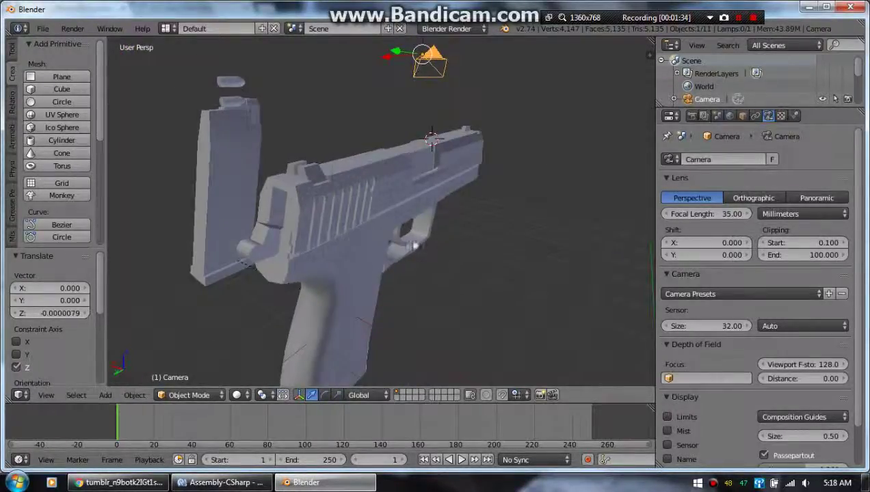
middle_click_drag(383, 274, 514, 284)
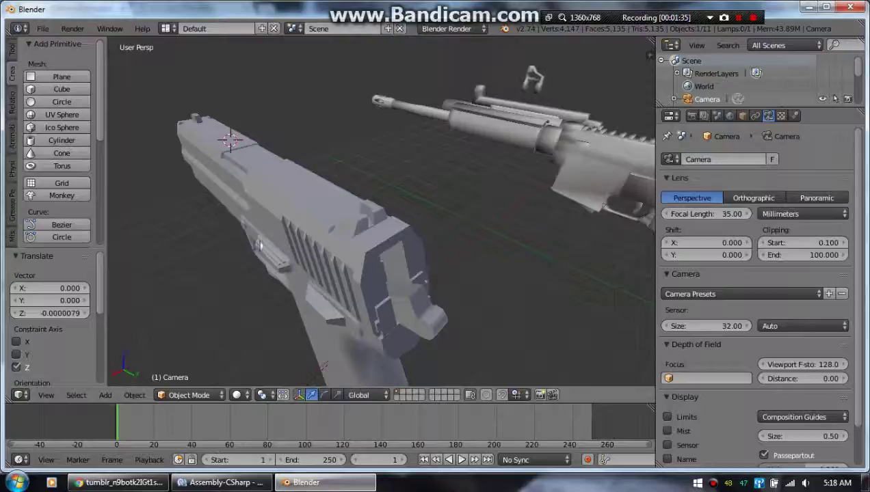
middle_click_drag(305, 301, 278, 300)
middle_click_drag(438, 223, 383, 248)
middle_click_drag(320, 204, 374, 231)
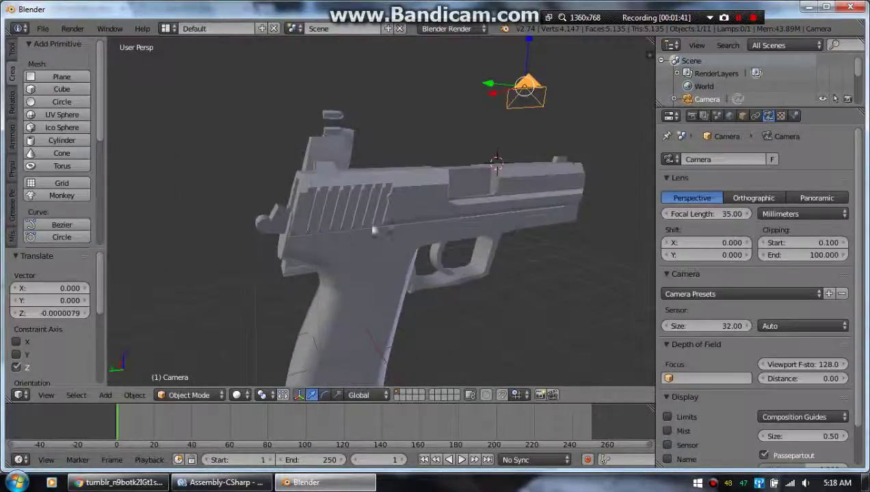
middle_click_drag(292, 286, 356, 310)
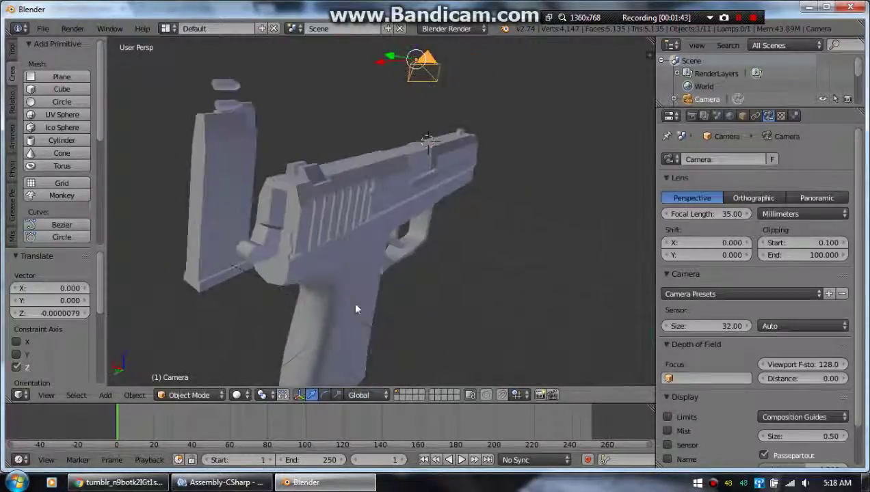
middle_click_drag(317, 285, 335, 328)
left_click(119, 483)
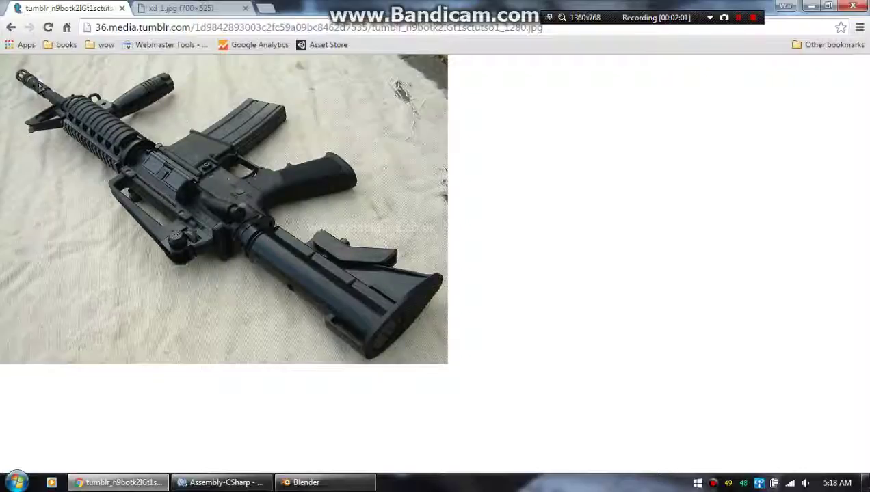
left_click(306, 482)
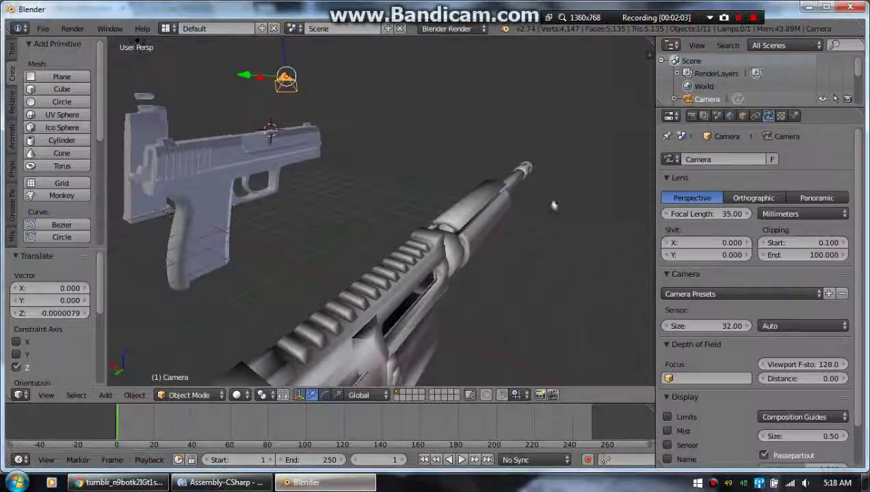
middle_click_drag(554, 206, 362, 274)
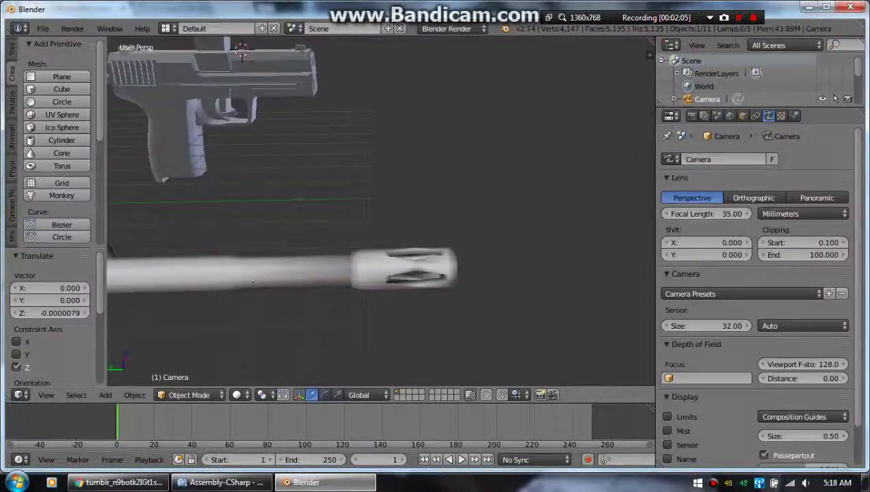
middle_click_drag(248, 305, 297, 270)
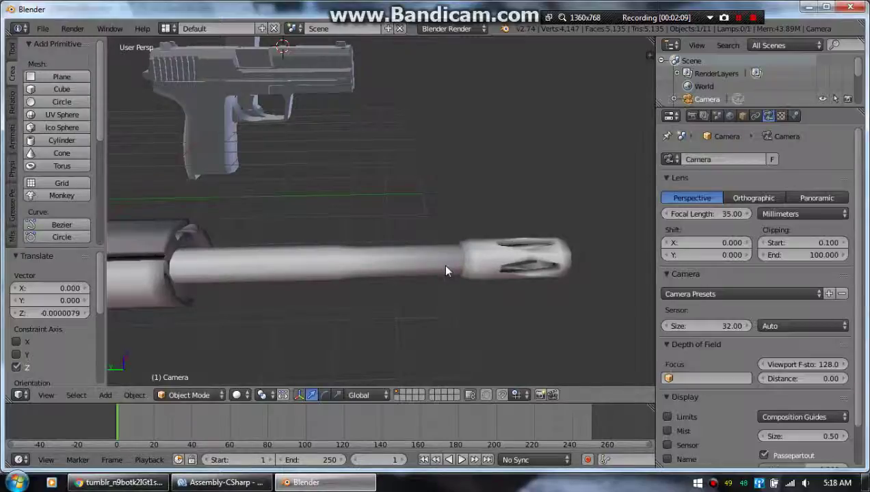
middle_click_drag(446, 271, 504, 240)
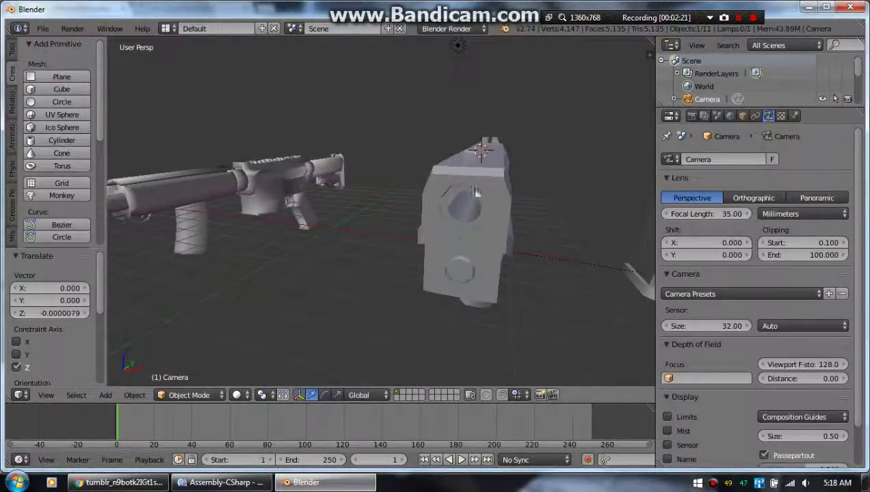
middle_click_drag(290, 288, 449, 268)
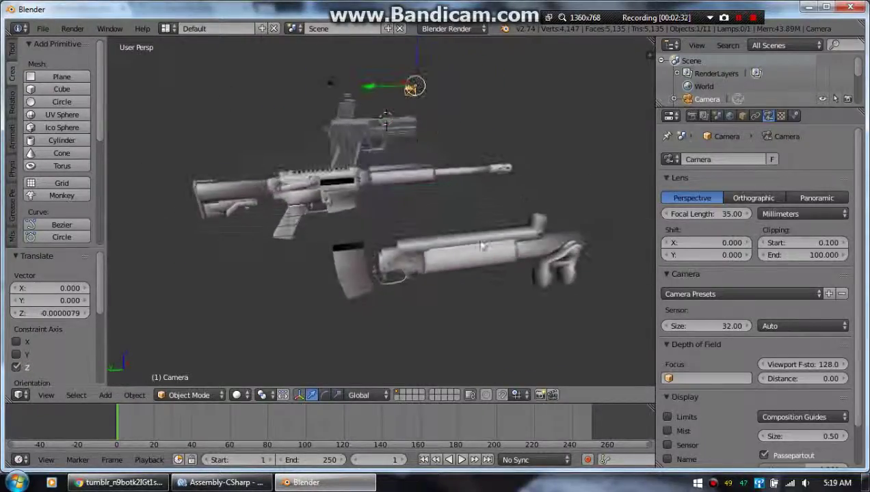
middle_click_drag(397, 276, 413, 226)
middle_click_drag(333, 214, 344, 256)
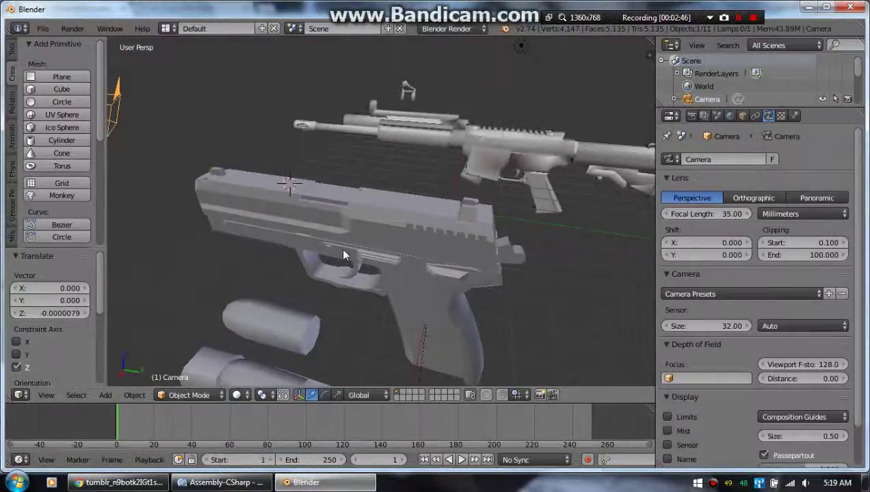
middle_click_drag(395, 235, 413, 267)
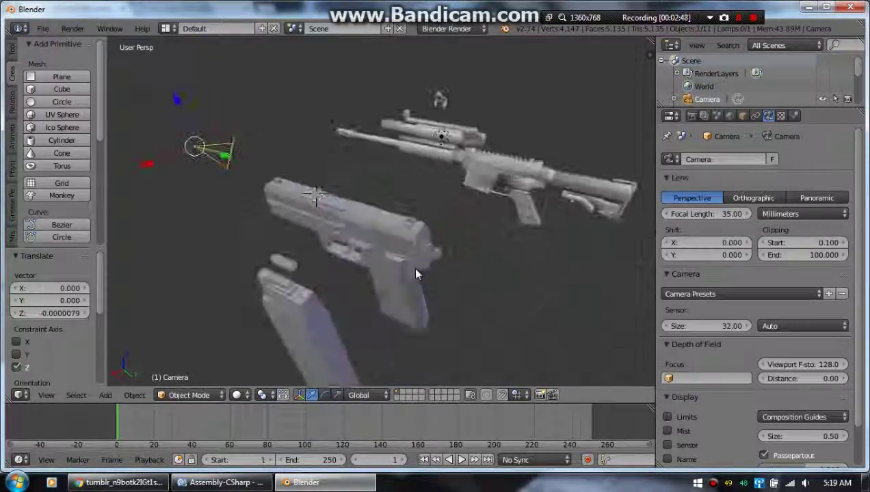
mouse_move(829, 485)
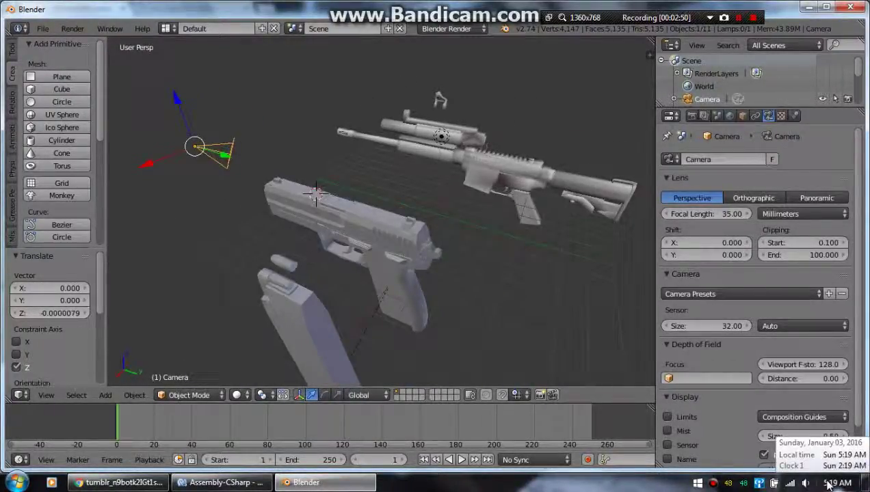
middle_click_drag(410, 287, 388, 273)
scroll(382, 282, "up", 4)
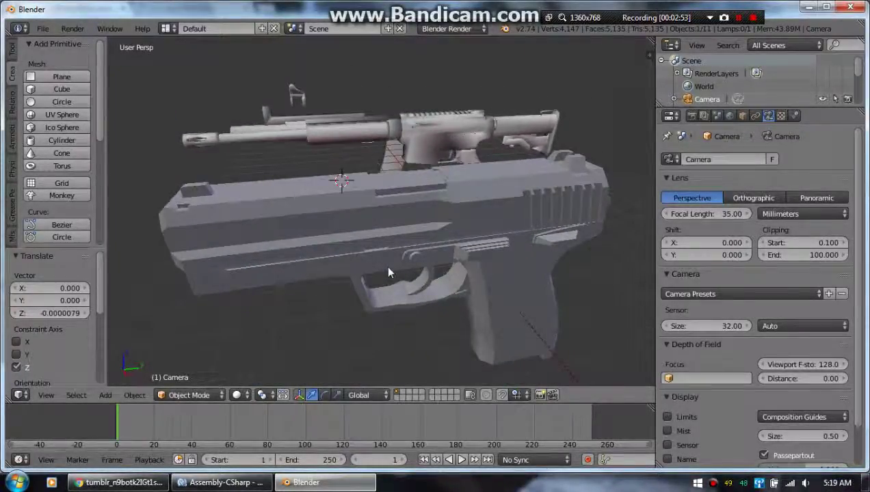
scroll(405, 267, "up", 3)
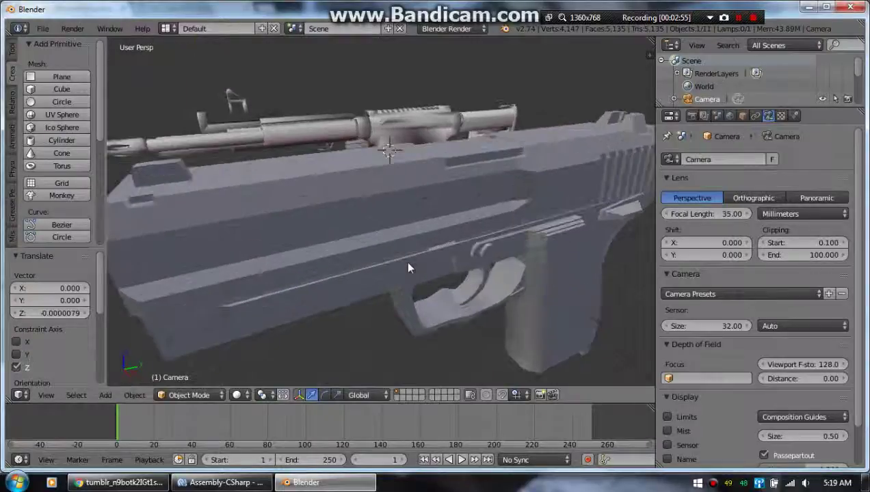
scroll(403, 268, "down", 6)
middle_click_drag(400, 266, 259, 287)
Show the xd_1.jpg pistol reference photo in Chrome
left_click(120, 482)
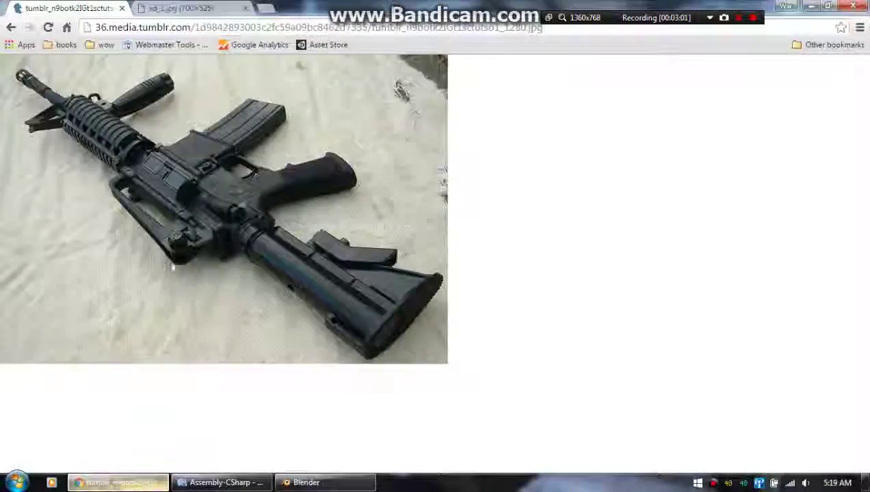
left_click(176, 8)
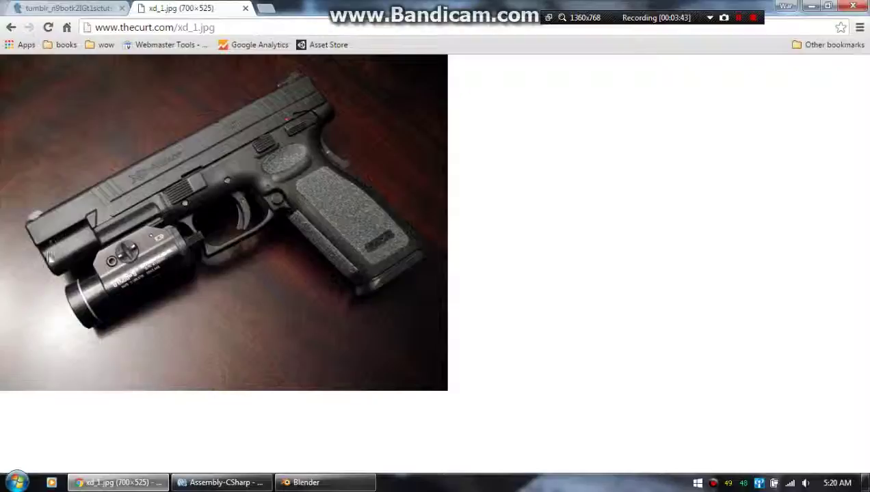
Back in Blender, orbit around the pistol from the front, below and a close side view
left_click(322, 483)
middle_click_drag(411, 290, 164, 241)
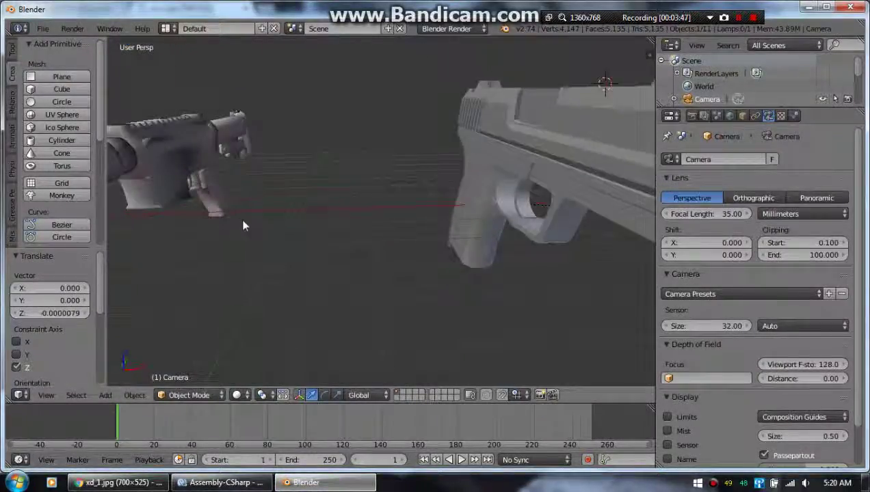
middle_click_drag(324, 229, 284, 197)
middle_click_drag(299, 148, 301, 214)
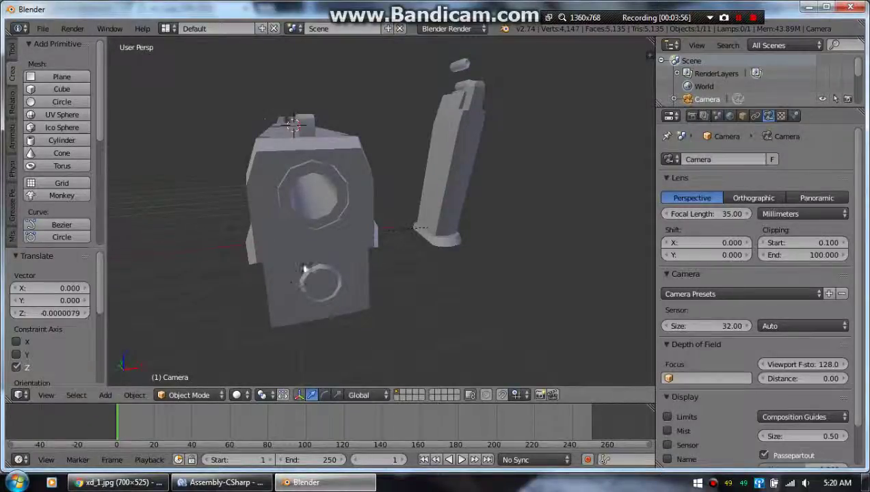
middle_click_drag(304, 268, 312, 168)
middle_click_drag(352, 92, 352, 105)
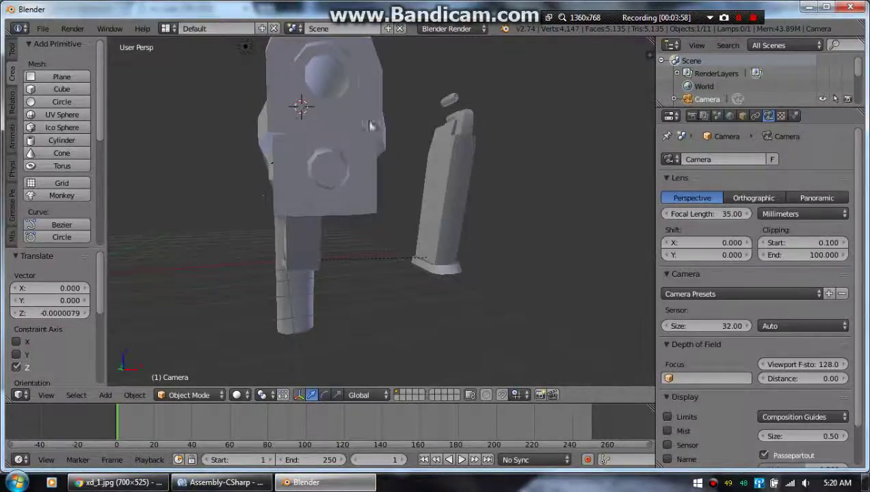
middle_click_drag(280, 146, 407, 221)
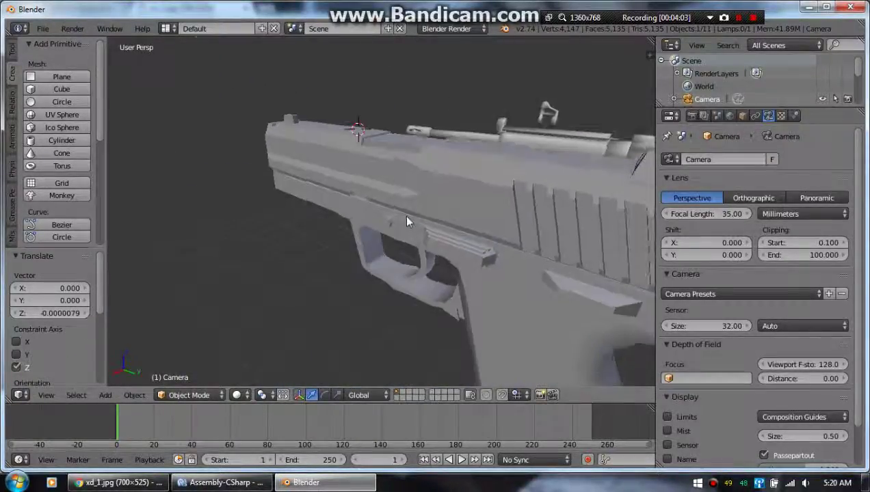
Orbit along the top of the slide, then out to an overview of all weapon models
middle_click_drag(421, 277, 394, 233)
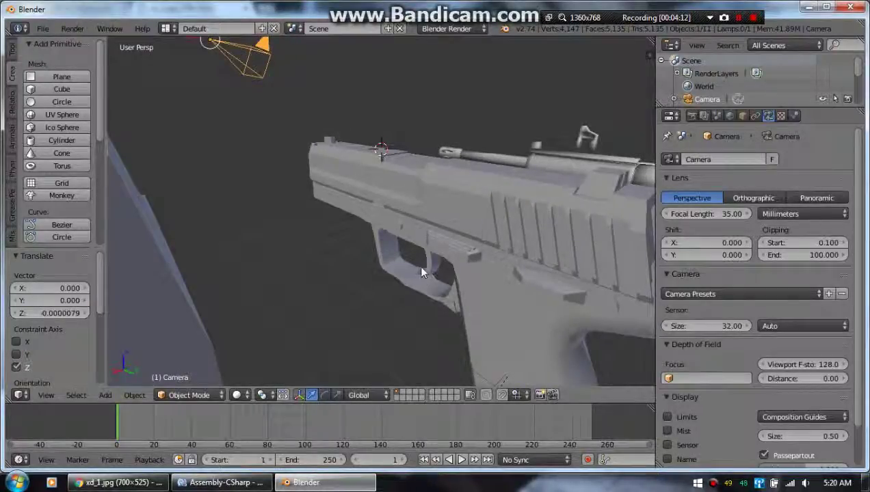
middle_click_drag(430, 271, 374, 273)
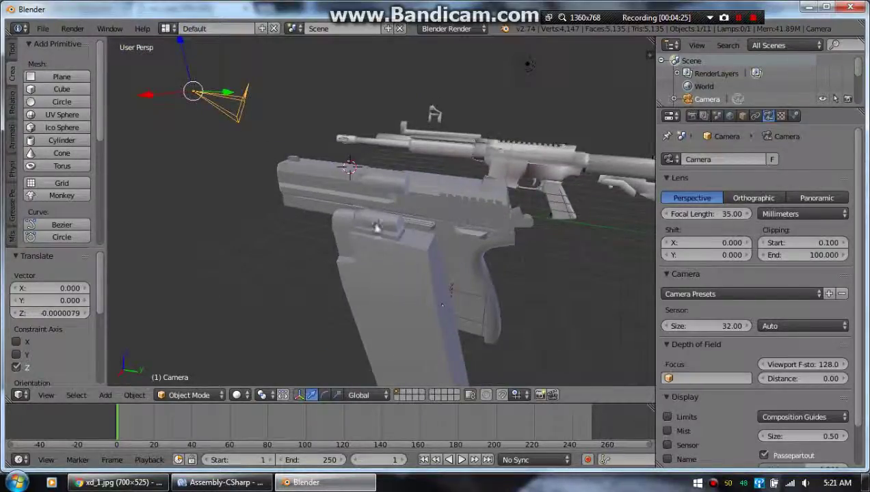
middle_click_drag(400, 251, 530, 264)
middle_click_drag(406, 278, 373, 265)
scroll(392, 257, "up", 4)
scroll(418, 262, "down", 3)
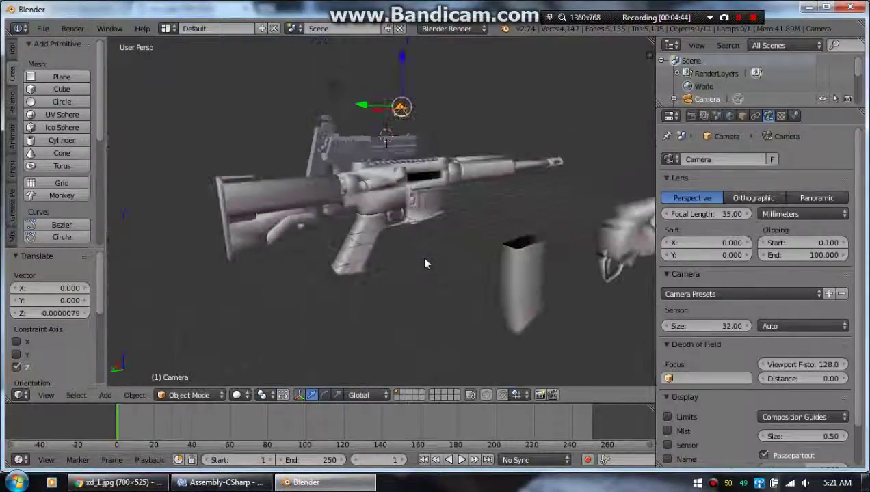
middle_click_drag(425, 264, 509, 282)
scroll(435, 285, "up", 3)
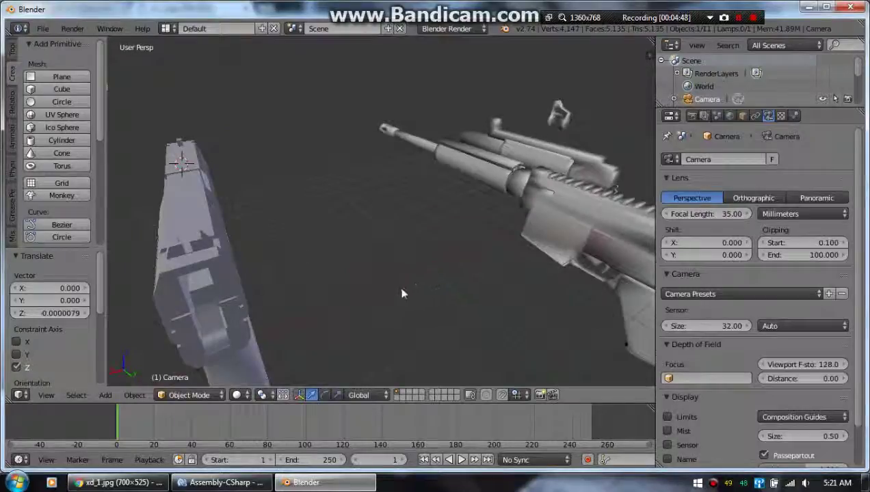
Zoom and orbit around the pistol's trigger and the front of the slide
middle_click_drag(404, 293, 477, 298)
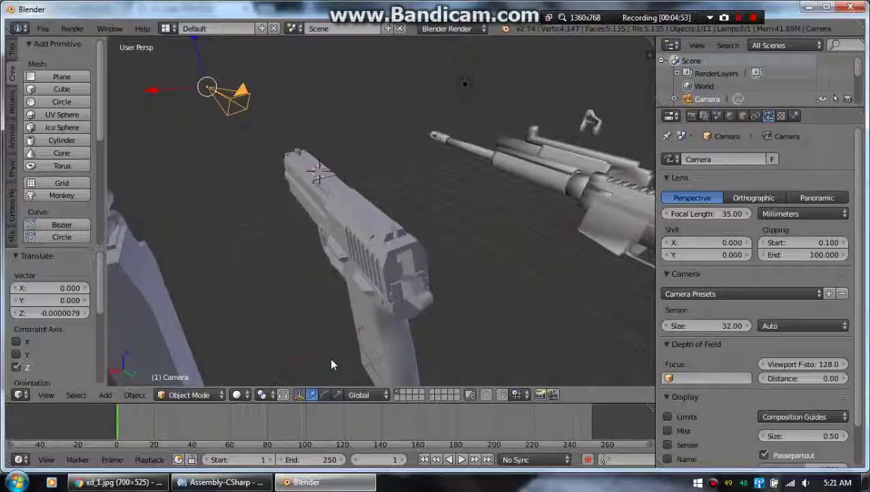
middle_click_drag(330, 366, 325, 301)
scroll(319, 326, "up", 4)
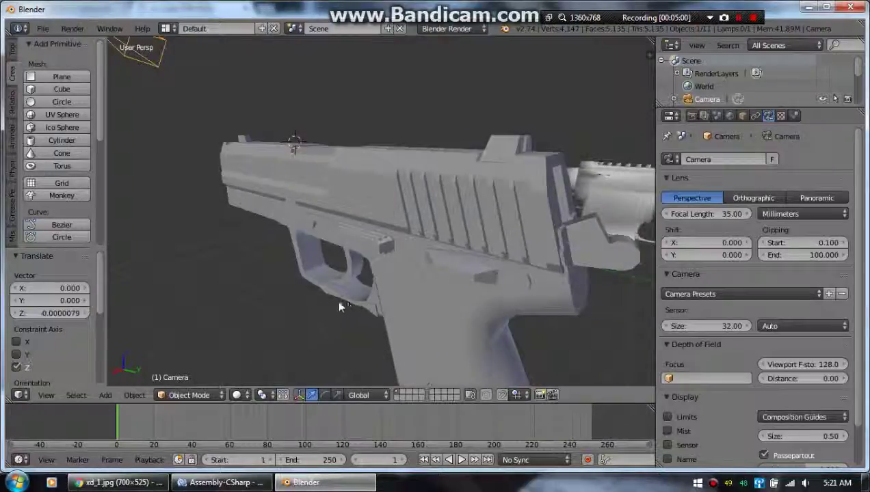
scroll(327, 322, "up", 3)
scroll(377, 316, "down", 1)
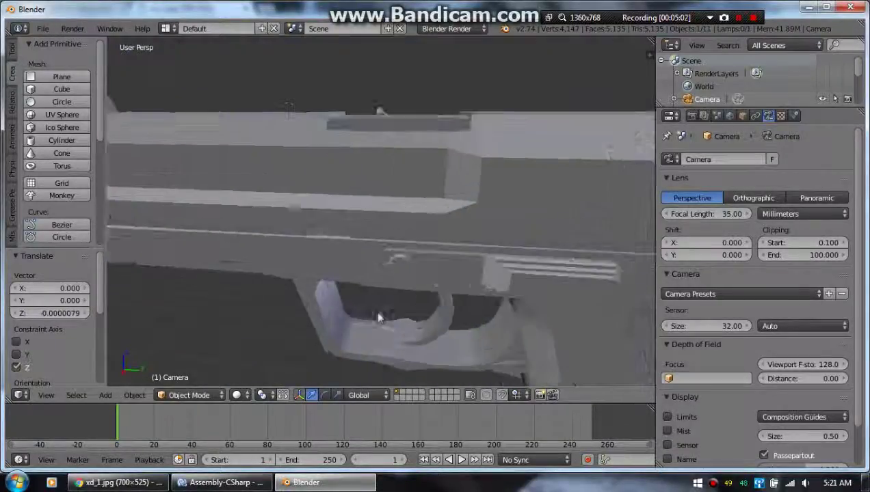
middle_click_drag(375, 310, 347, 300)
scroll(369, 311, "down", 3)
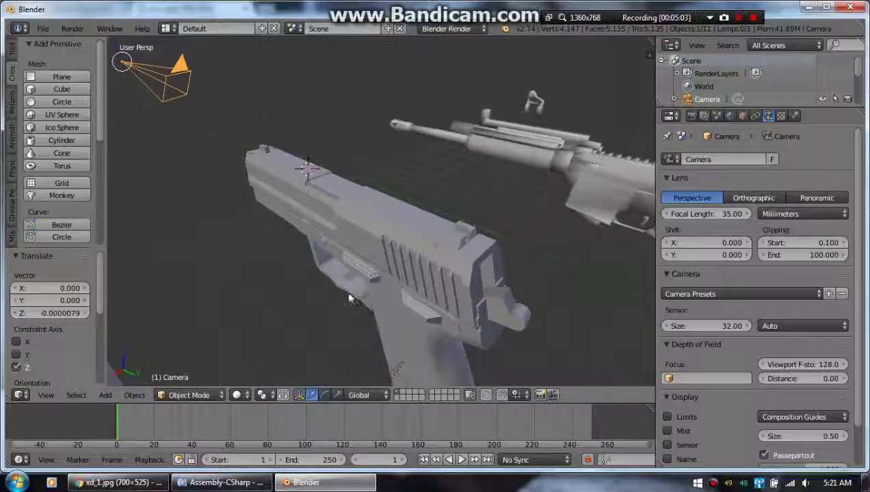
middle_click_drag(359, 248, 377, 303)
scroll(345, 245, "up", 3)
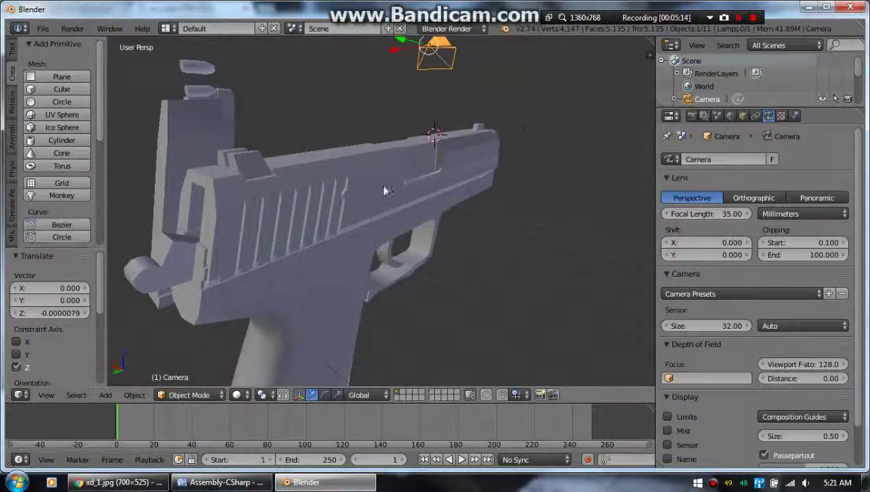
Inspect the slide serrations up close, then view the pistol beside its magazine and the rifle barrel
middle_click_drag(487, 250, 456, 289)
scroll(456, 289, "up", 2)
middle_click_drag(410, 267, 470, 291)
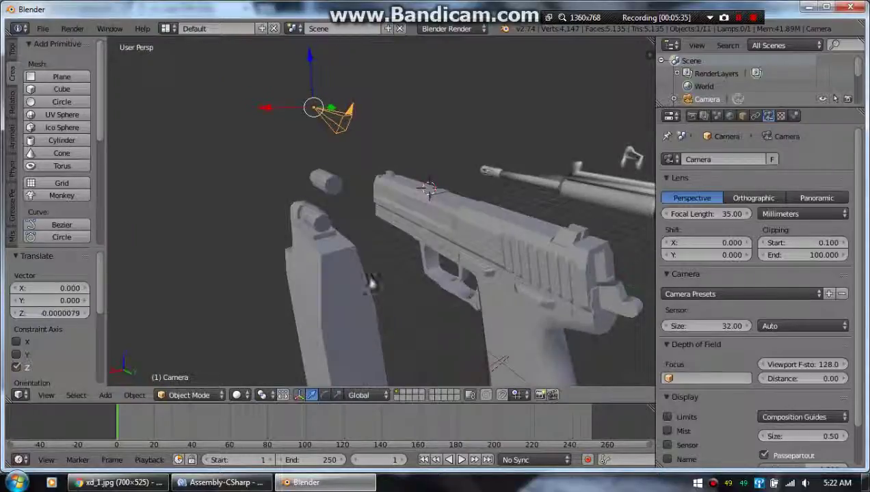
middle_click_drag(369, 287, 498, 268)
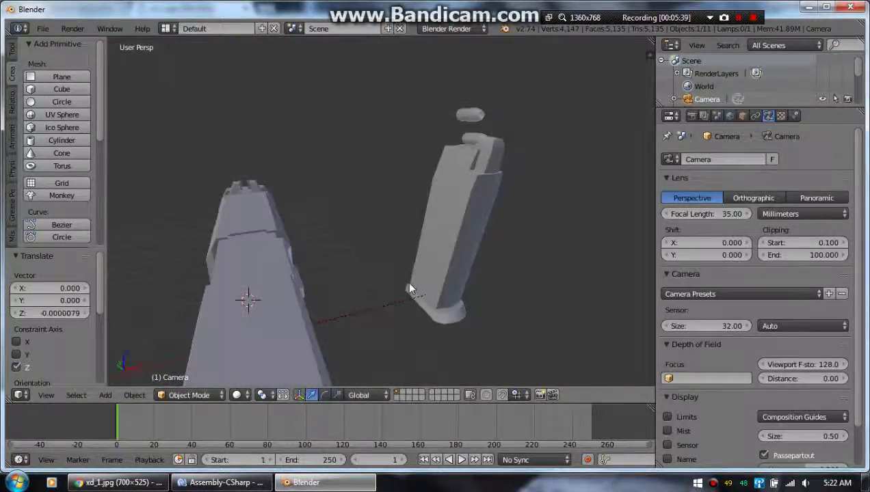
middle_click_drag(407, 281, 487, 248)
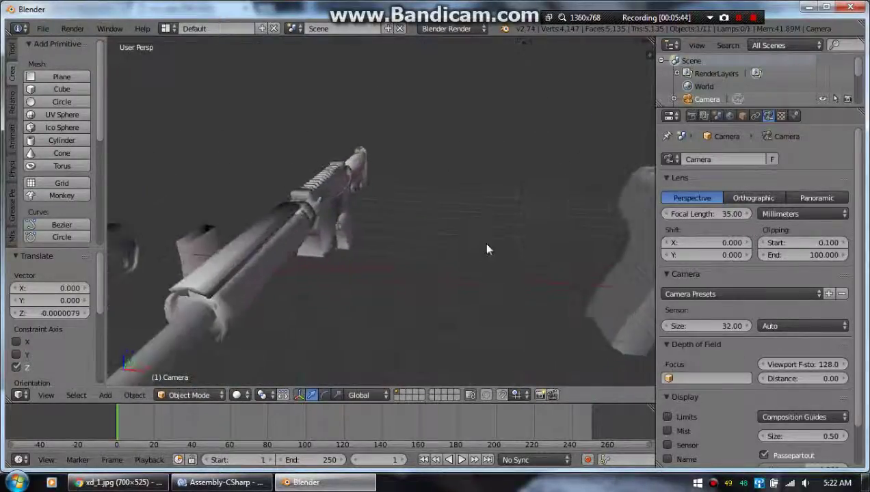
middle_click_drag(254, 246, 487, 285)
middle_click_drag(372, 283, 268, 273)
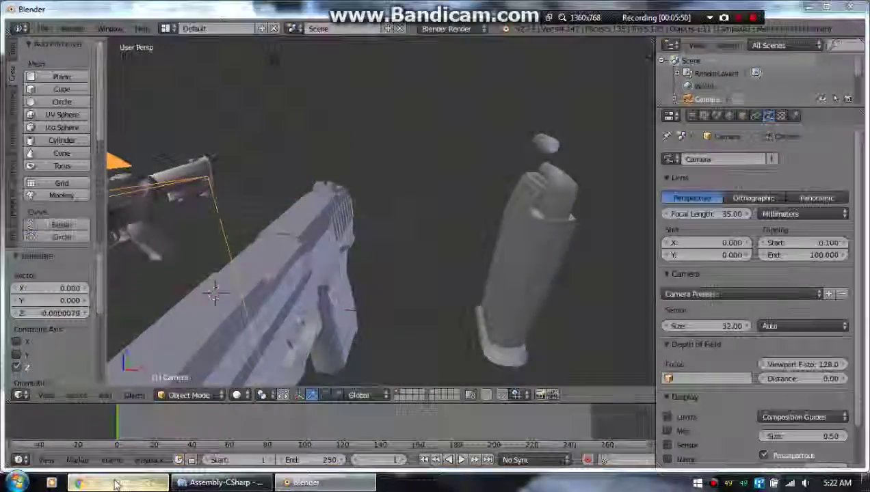
left_click(118, 483)
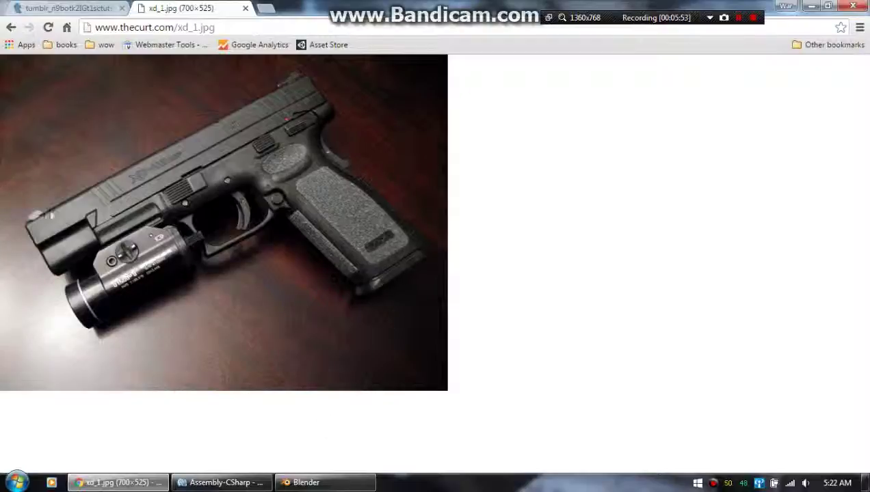
mouse_move(314, 486)
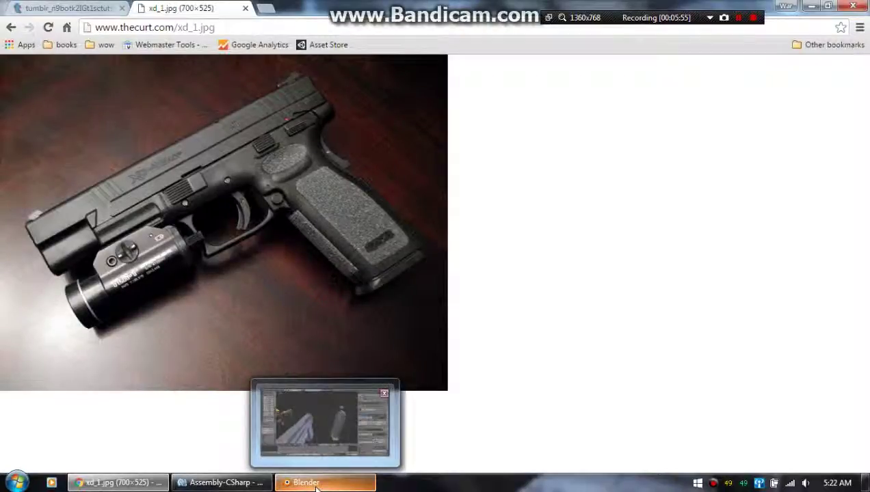
left_click(316, 486)
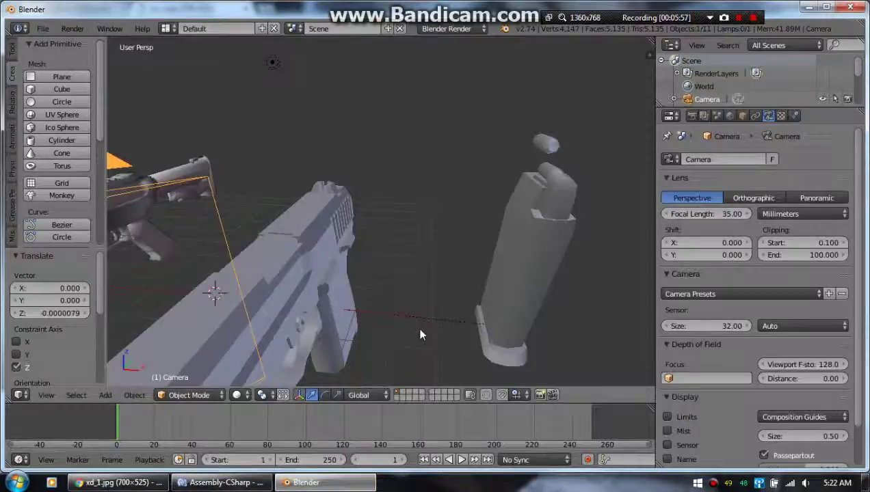
Select the pistol magazine and enter Edit Mode on its mesh
middle_click_drag(419, 333, 381, 263)
scroll(453, 284, "down", 3)
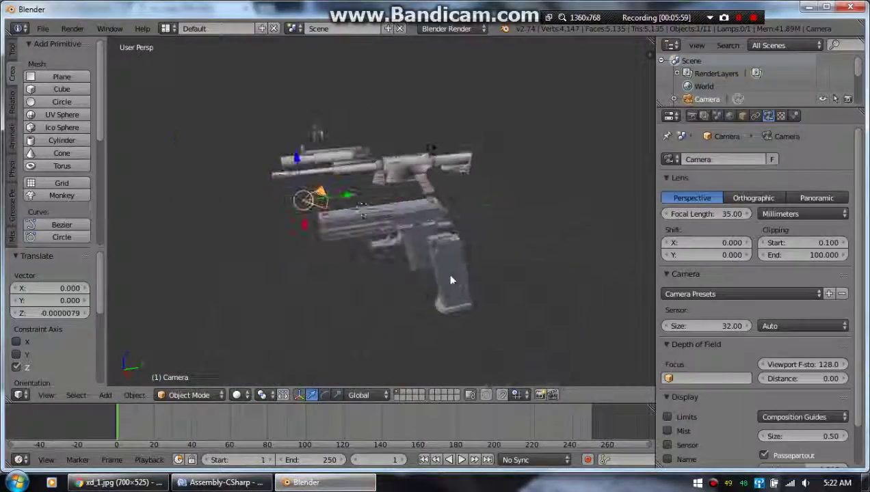
middle_click_drag(453, 284, 324, 270)
scroll(321, 311, "up", 4)
middle_click_drag(321, 311, 424, 328)
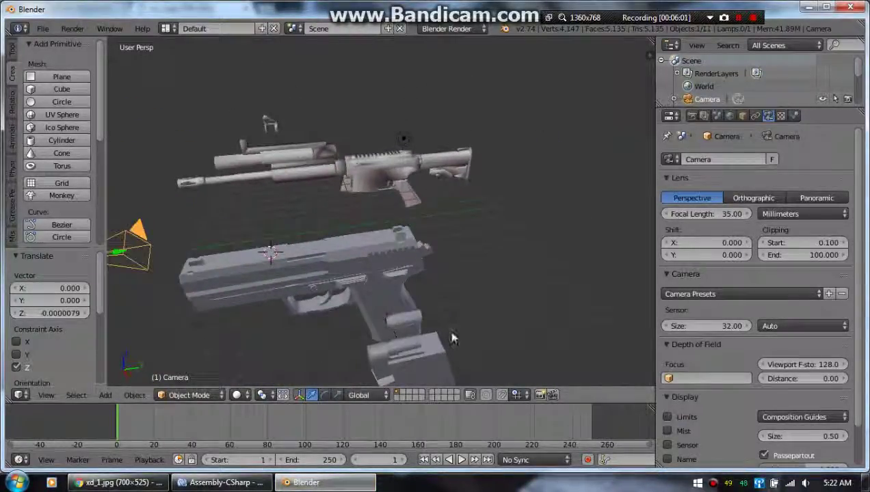
scroll(407, 233, "up", 5)
mouse_move(409, 269)
middle_mouse_down()
mouse_move(423, 194)
mouse_move(394, 274)
middle_mouse_up()
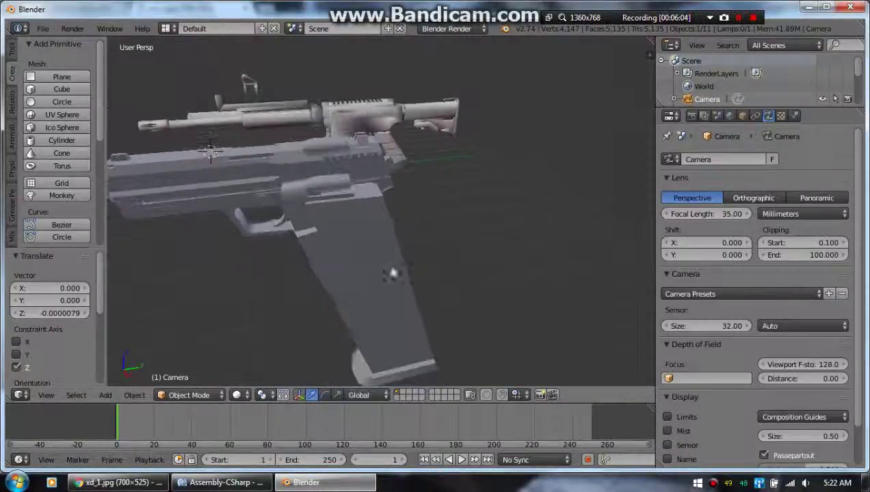
right_click(346, 278)
key("Tab")
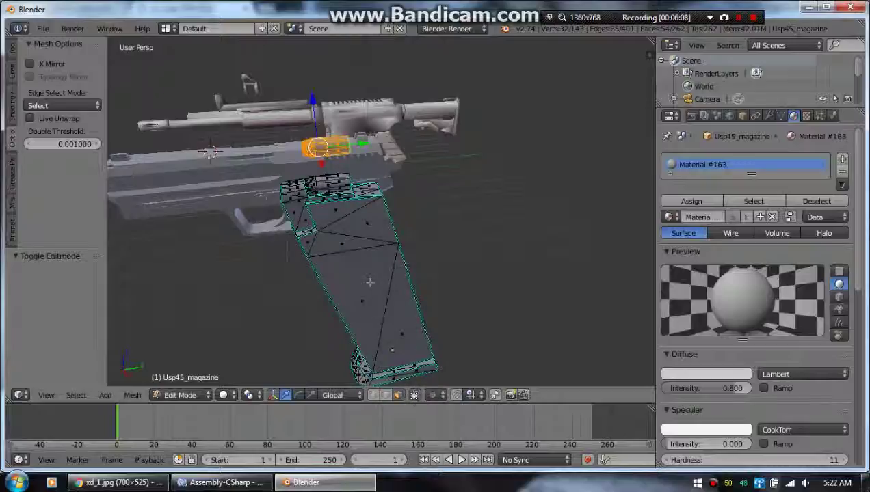
Zoom in and select faces on the magazine top, ending on the small triangle face
middle_click_drag(370, 282, 330, 272)
scroll(330, 272, "up", 3)
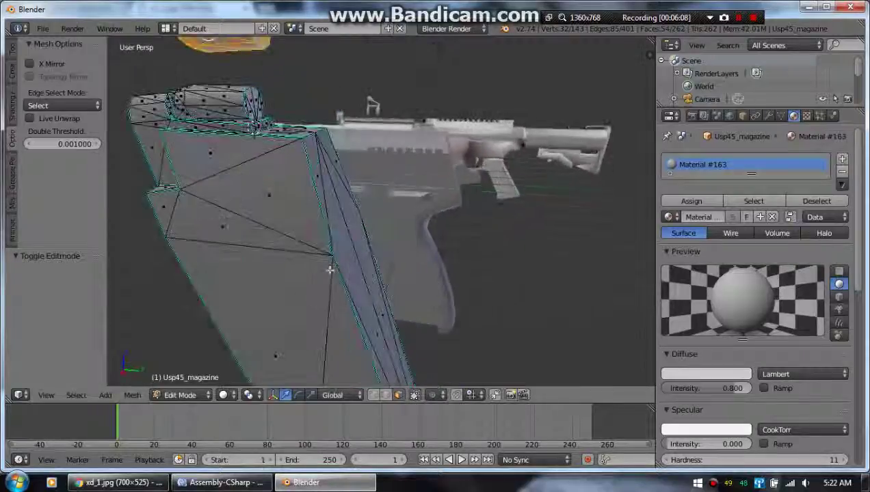
right_click(273, 197)
right_click(219, 226)
right_click(206, 154)
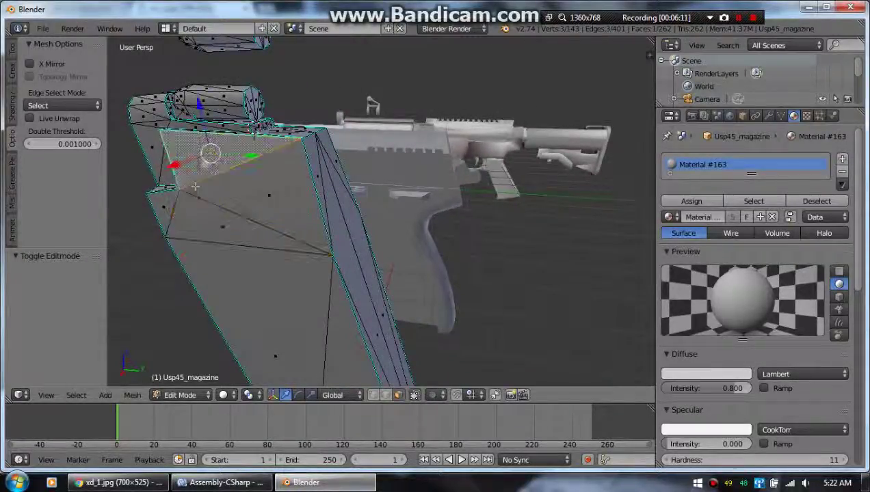
right_click(163, 205)
Orbit and zoom around the magazine mesh to view it from other angles
middle_click_drag(278, 279, 573, 104)
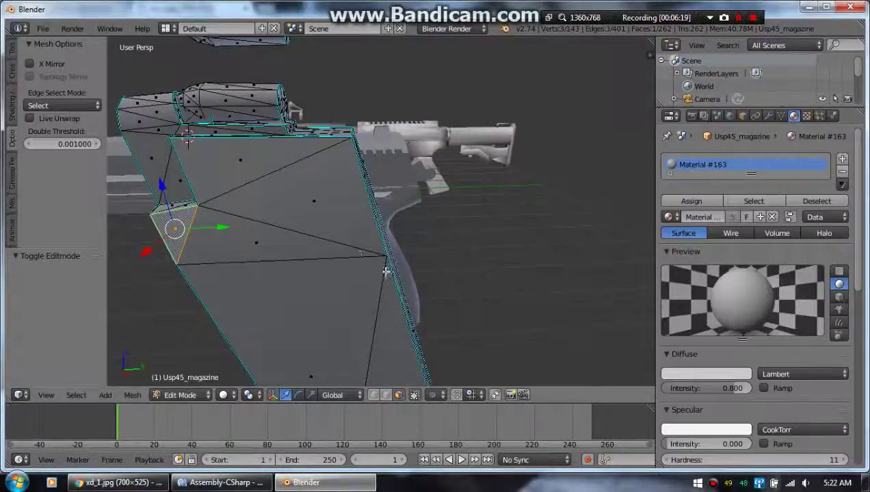
middle_click_drag(387, 272, 408, 305)
scroll(442, 315, "up", 5)
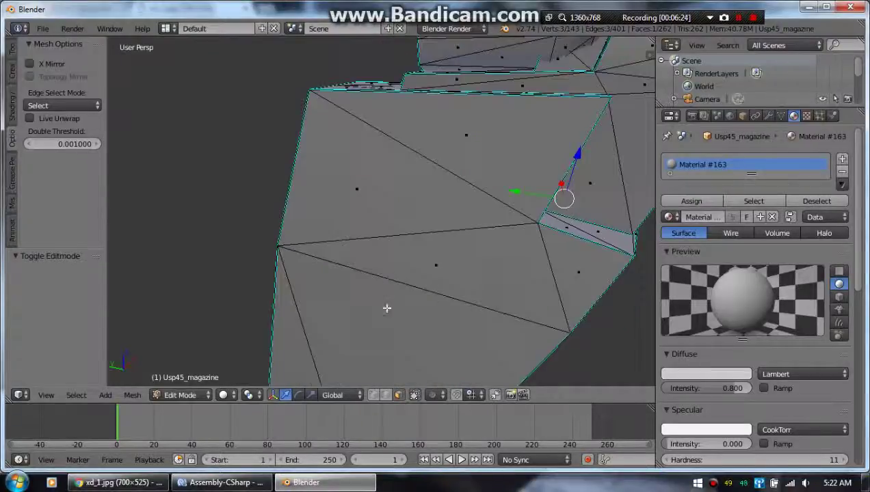
scroll(383, 301, "down", 6)
middle_click_drag(392, 277, 389, 212)
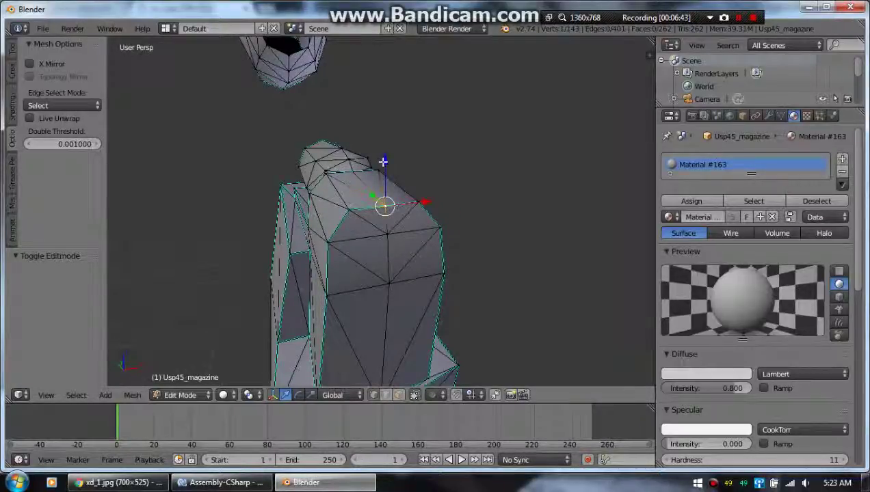
Raise the magazine's top vertex 0.022 along Z and orbit around the mesh
left_click_drag(384, 162, 383, 160)
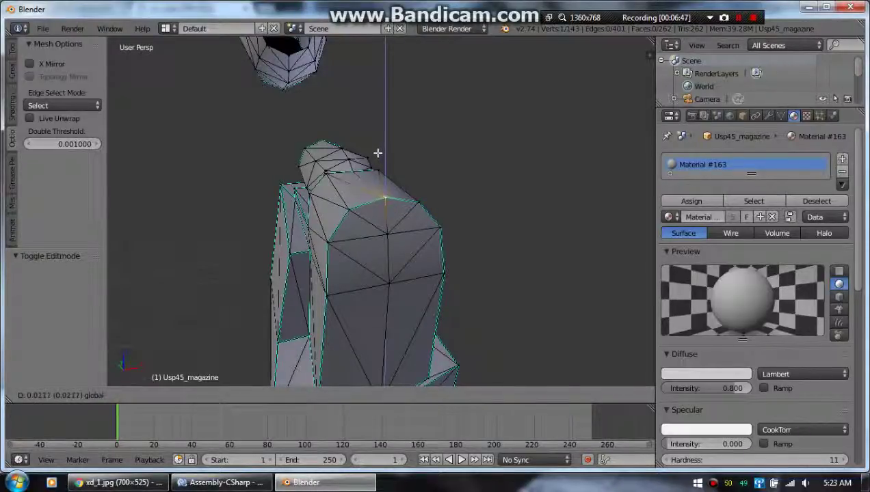
left_click_drag(377, 153, 380, 157)
middle_click_drag(380, 158, 497, 281)
scroll(497, 281, "up", 2)
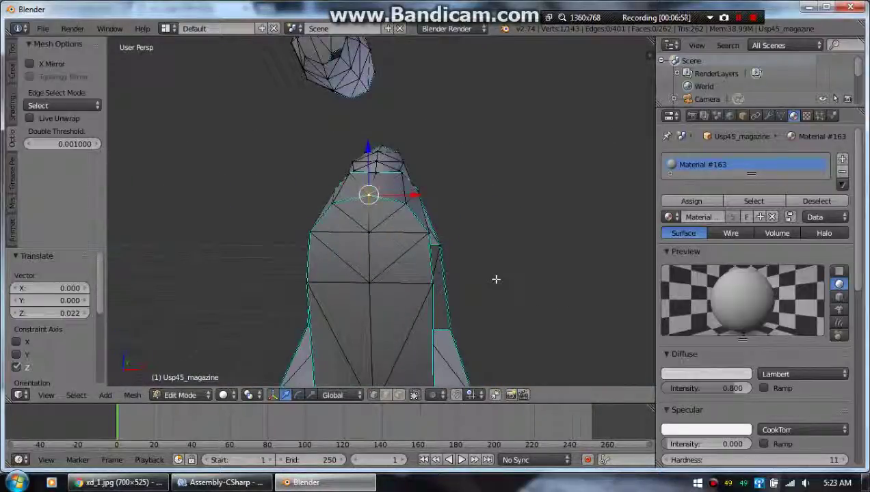
scroll(371, 205, "up", 2)
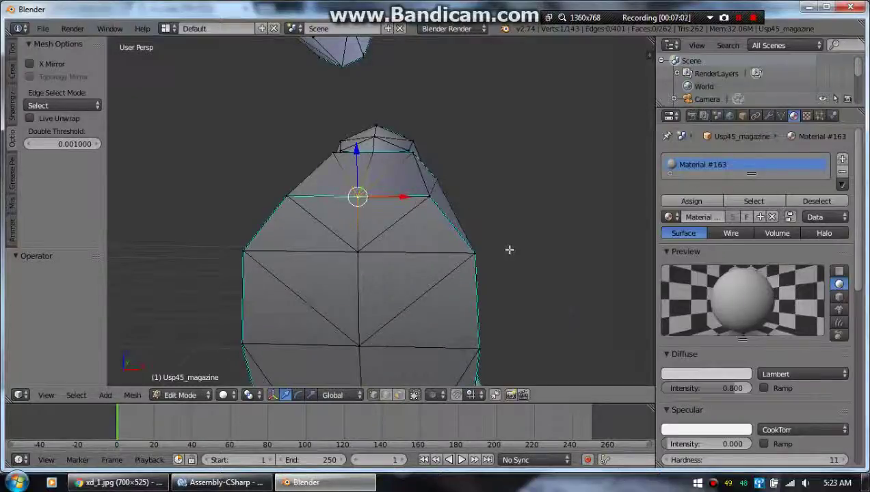
middle_click_drag(509, 250, 434, 233)
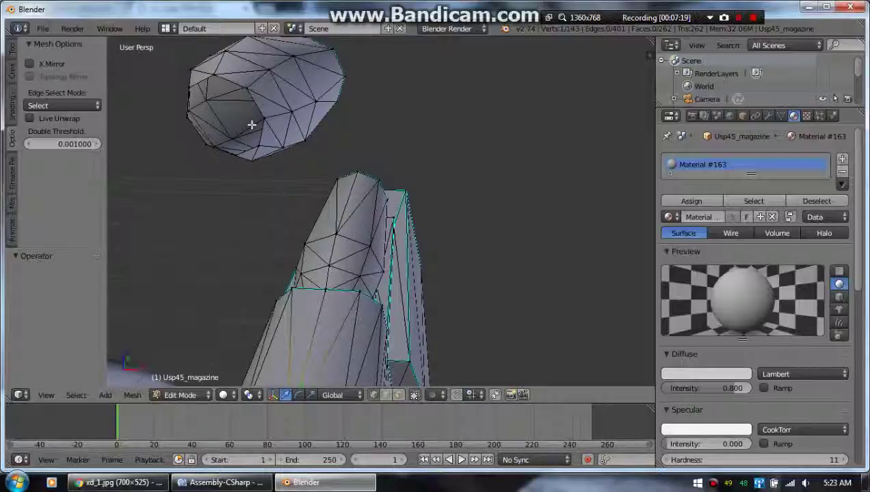
Zoom in close on the magazine top and the barrel part to check the result
middle_click_drag(267, 135, 639, 143)
middle_click_drag(328, 178, 290, 257)
scroll(394, 222, "up", 2)
scroll(392, 243, "up", 3)
scroll(485, 259, "down", 3)
scroll(481, 260, "up", 3)
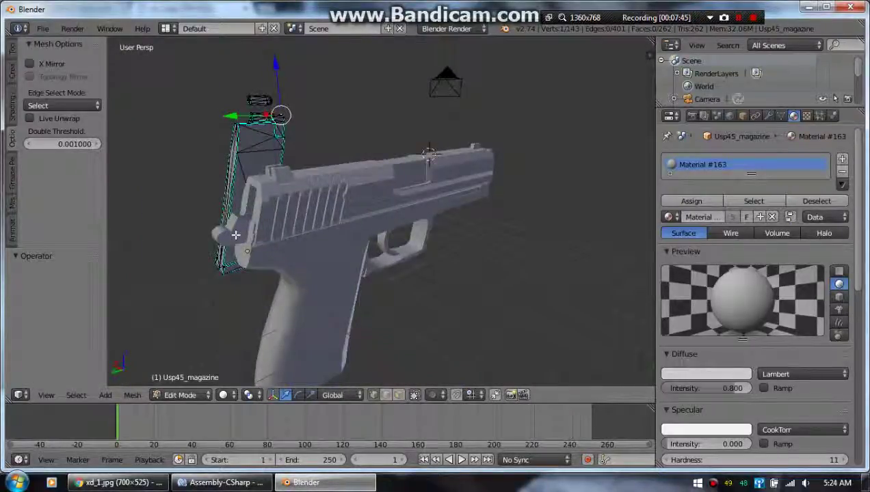
Select the Usp45_peen hammer part and enter Edit Mode on it
key("Tab")
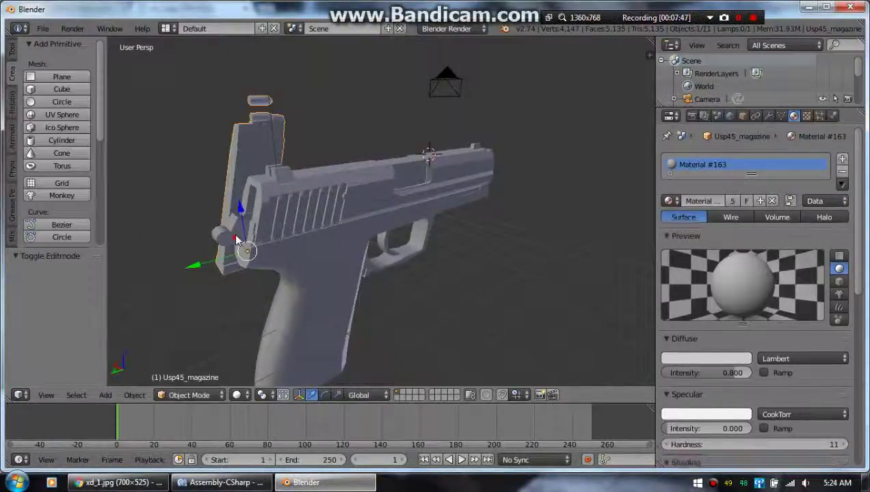
right_click(235, 234)
key("Tab")
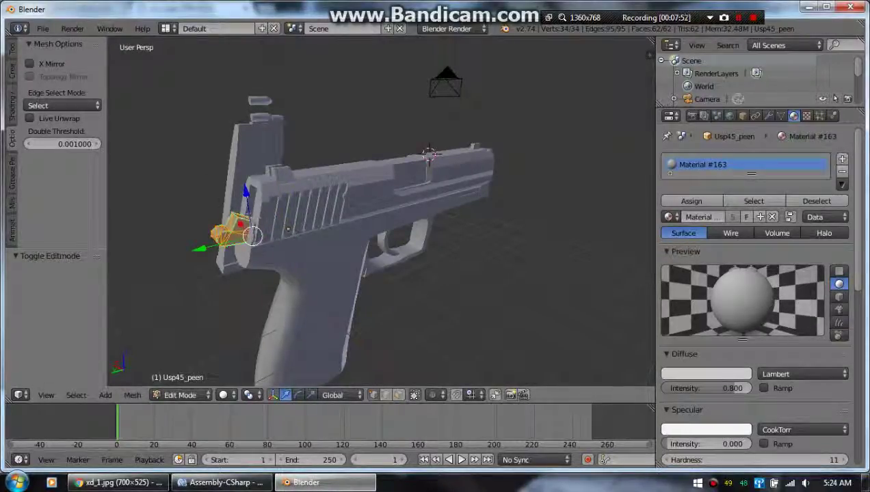
middle_click_drag(292, 202, 287, 219)
scroll(288, 219, "up", 2)
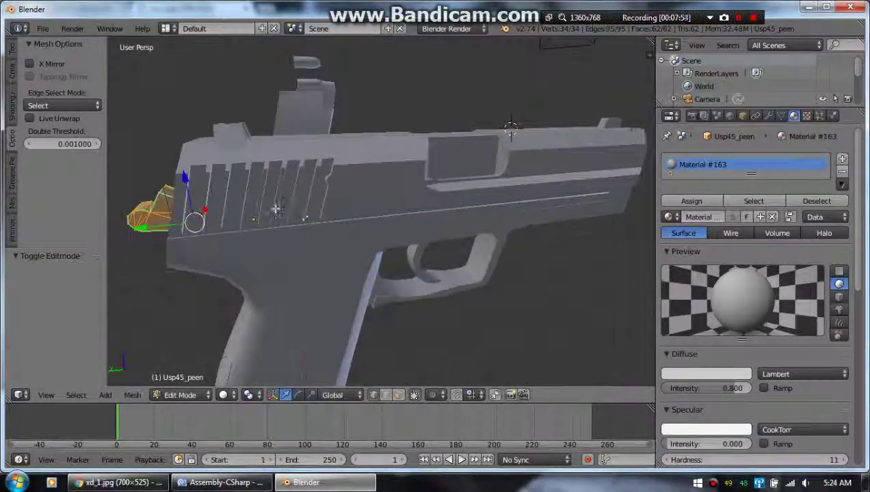
scroll(353, 245, "up", 2)
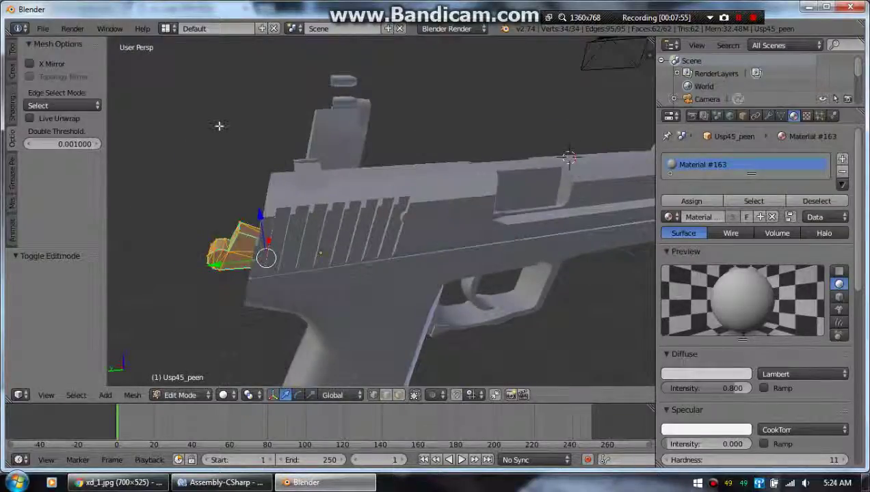
Rotate the hammer mesh twice so it tilts behind the pistol slide
key("r")
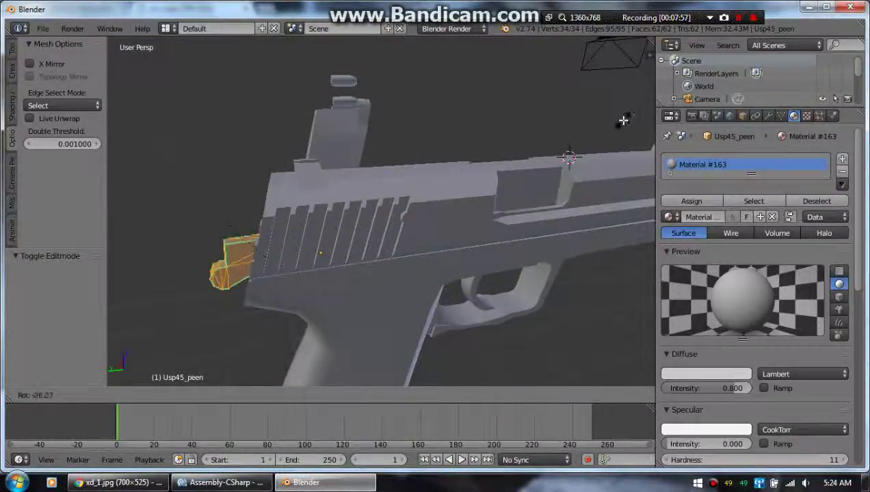
left_click(263, 107)
middle_click_drag(227, 171, 305, 288)
scroll(354, 274, "up", 3)
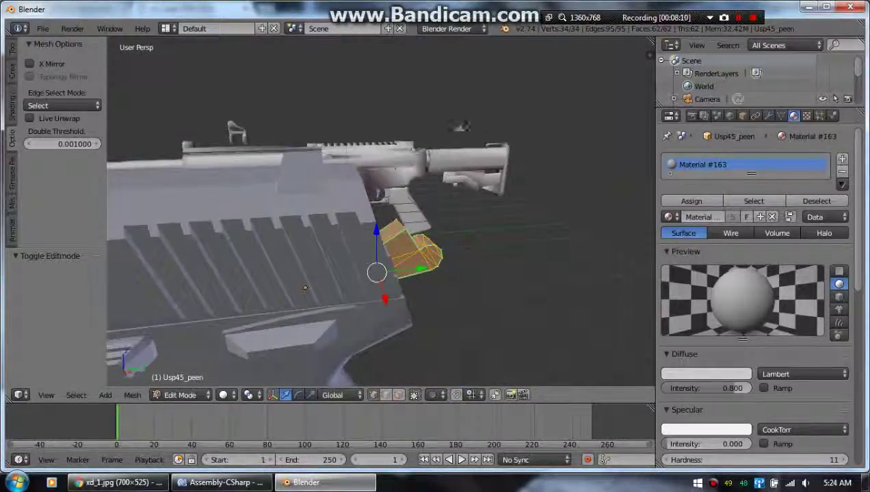
key("r")
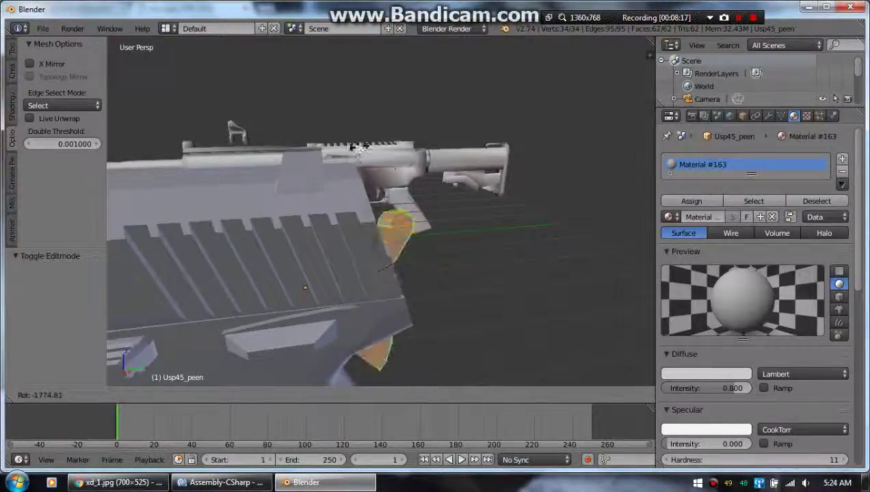
left_click(381, 63)
Try a -187.152° hammer rotation, undo it, and view the gun from front and rear
middle_click_drag(509, 93, 167, 109)
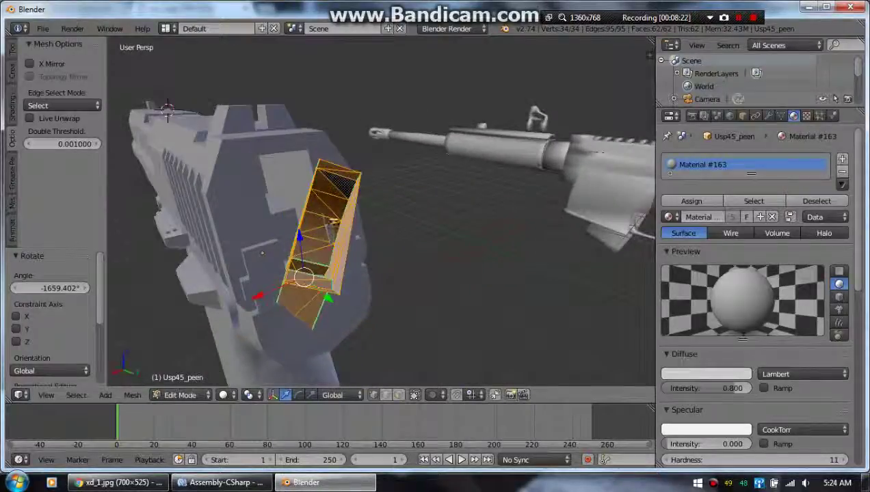
middle_click_drag(334, 236, 434, 209)
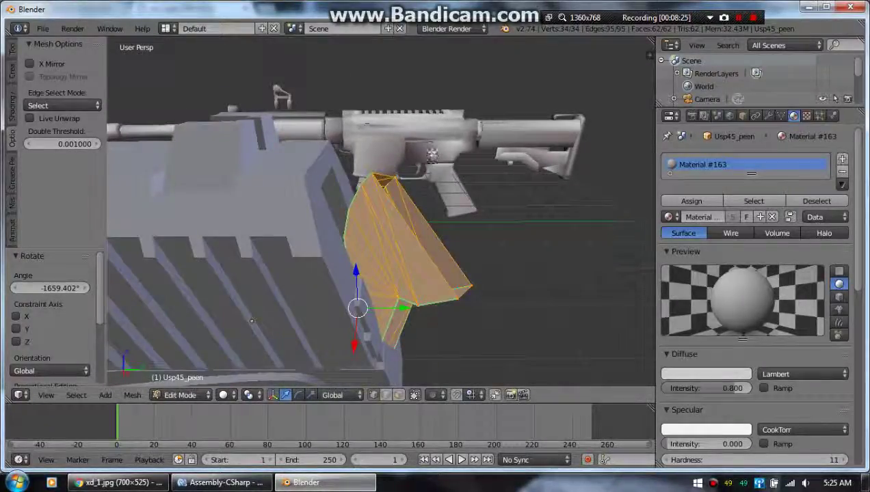
key("r")
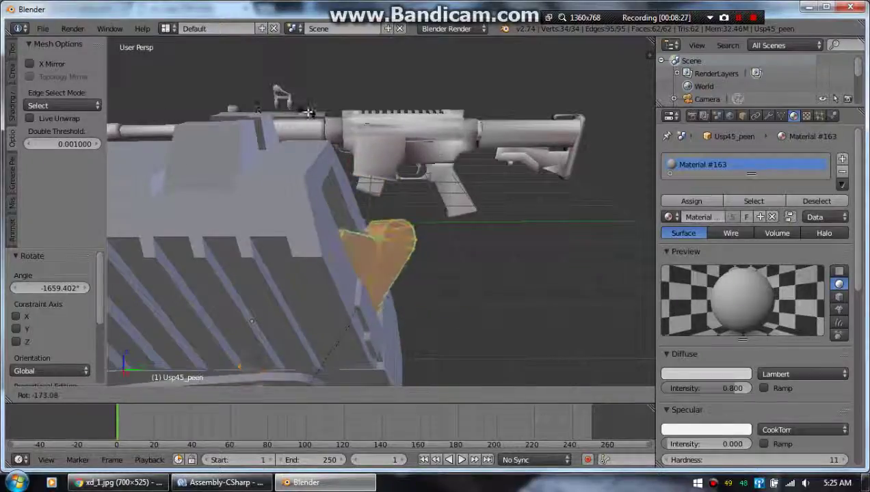
left_click(309, 113)
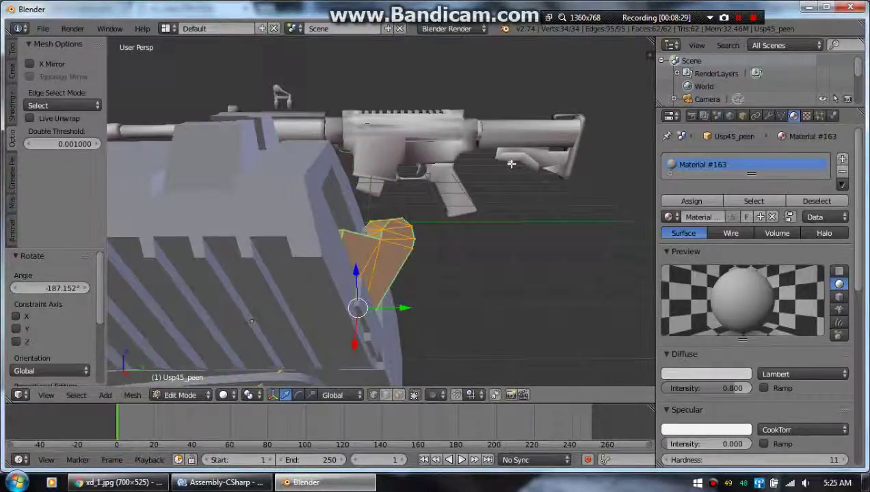
key("ctrl+z")
key("ctrl+z")
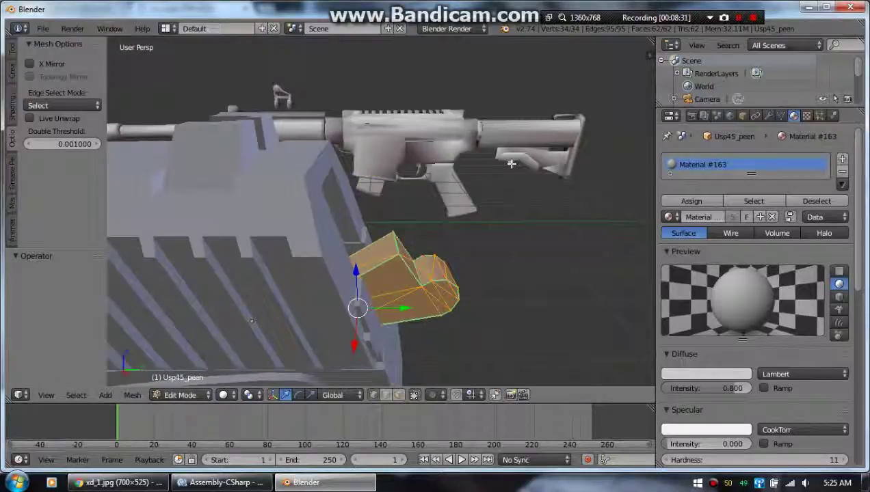
middle_click_drag(552, 203, 369, 223)
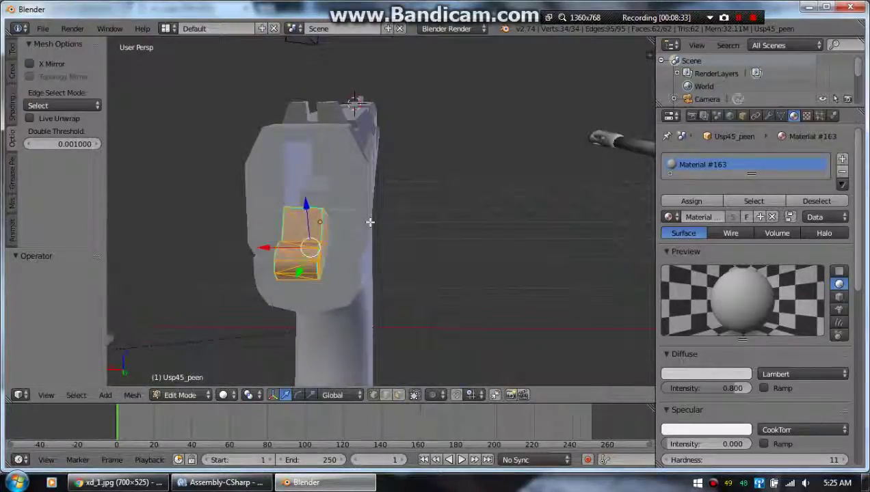
middle_click_drag(462, 225, 393, 229)
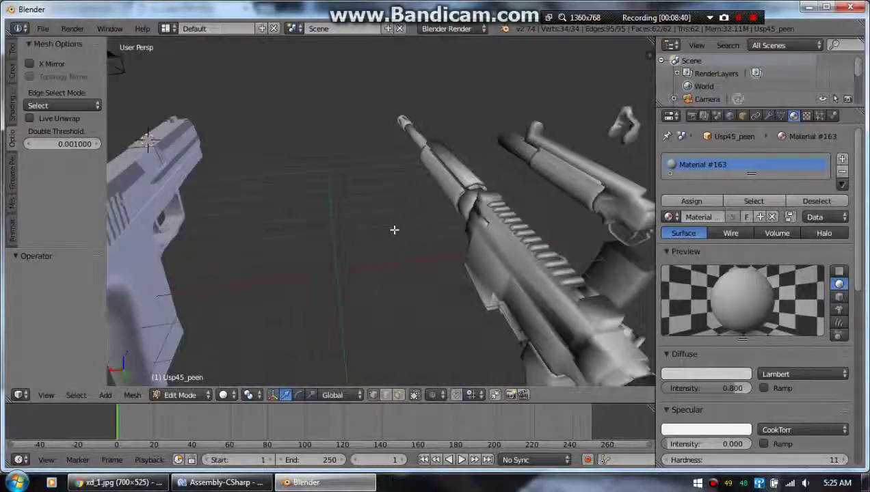